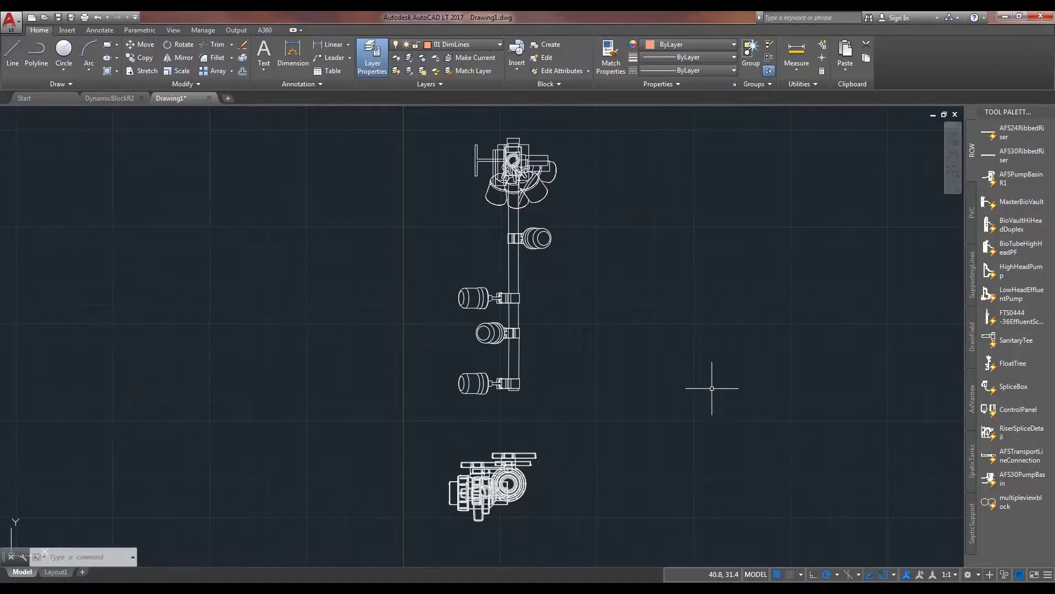
- Check the pump block's visibility states, leaving it on Base
left_click(517, 467)
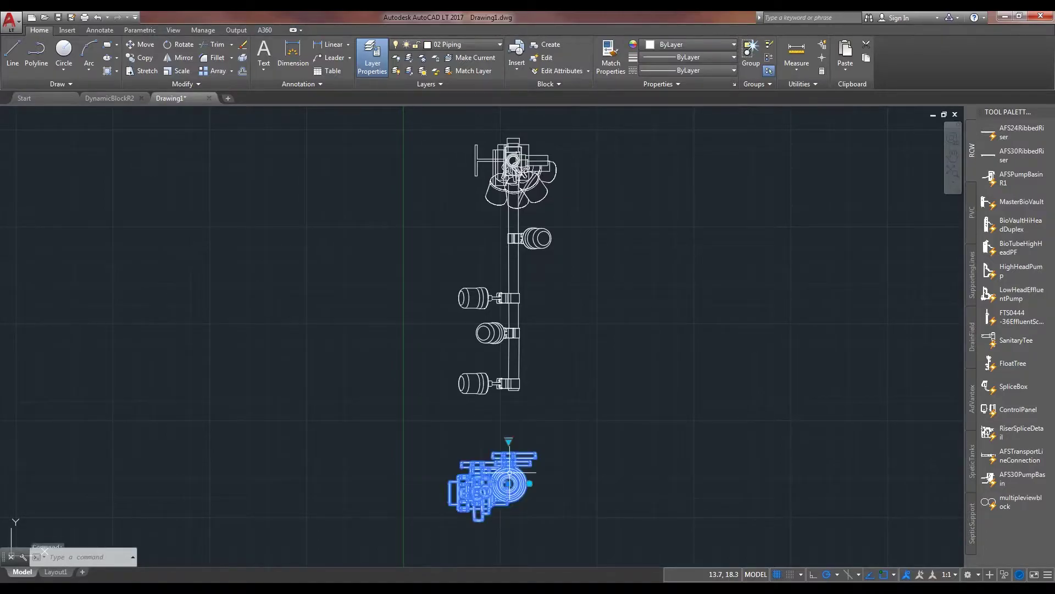
left_click(508, 439)
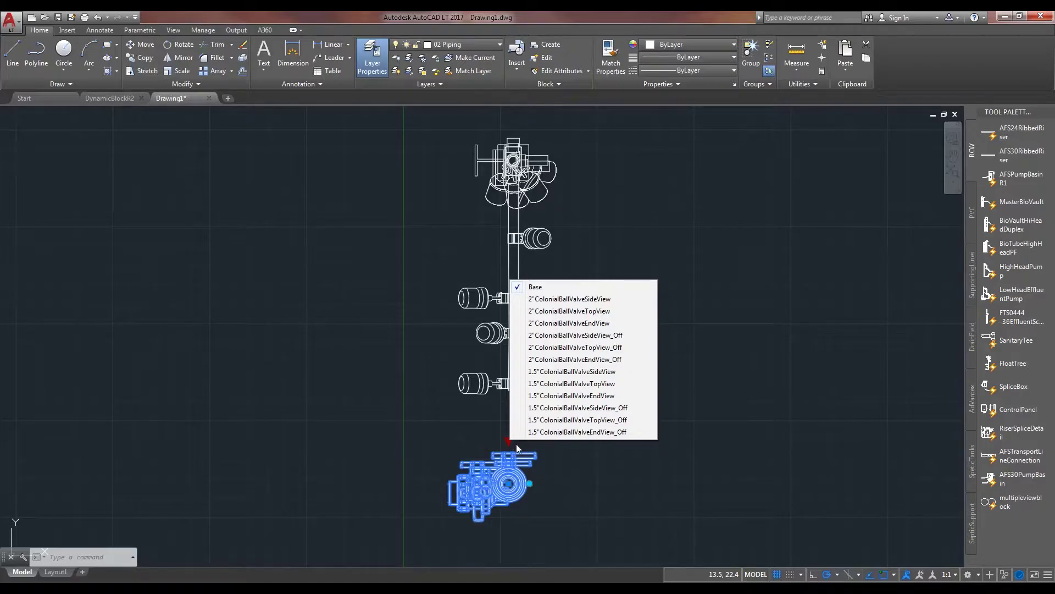
left_click(570, 458)
left_click(671, 470)
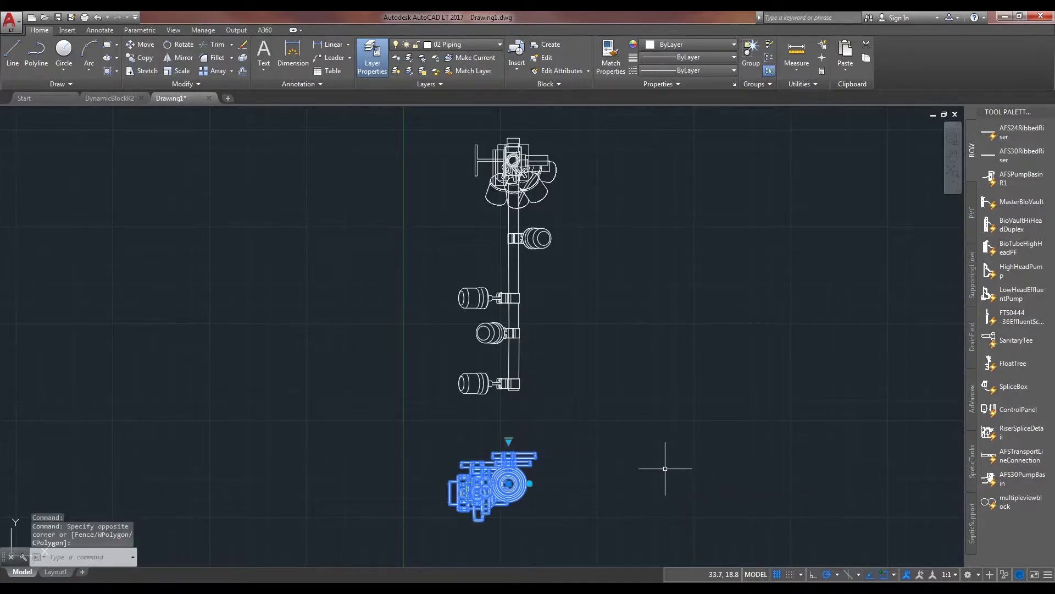
- Select the upper float riser block, panning down over it
left_click(509, 225)
left_click(481, 216)
middle_click_drag(504, 199, 484, 292)
left_click(484, 238)
- Switch the riser block to 3FloatSide, then to 4FloatSide, and keep 4FloatSide
left_click(501, 189)
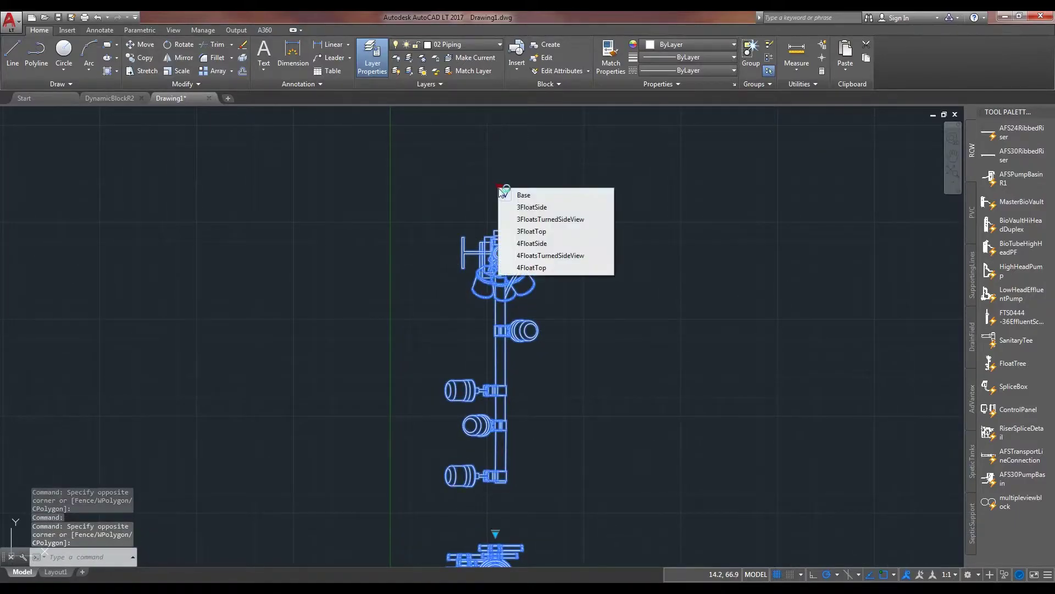
left_click(534, 207)
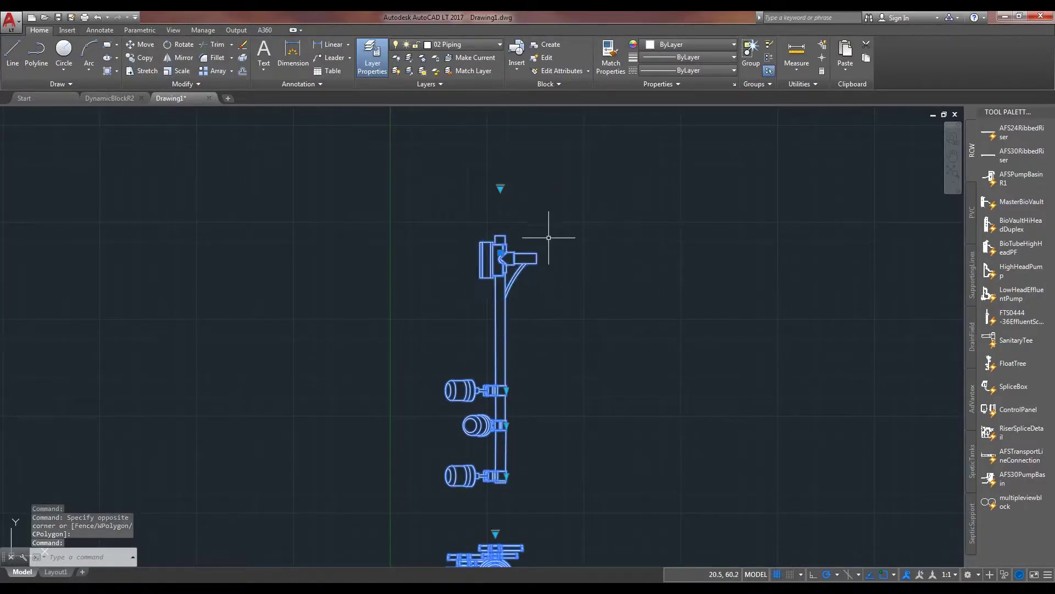
left_click(500, 189)
left_click(528, 243)
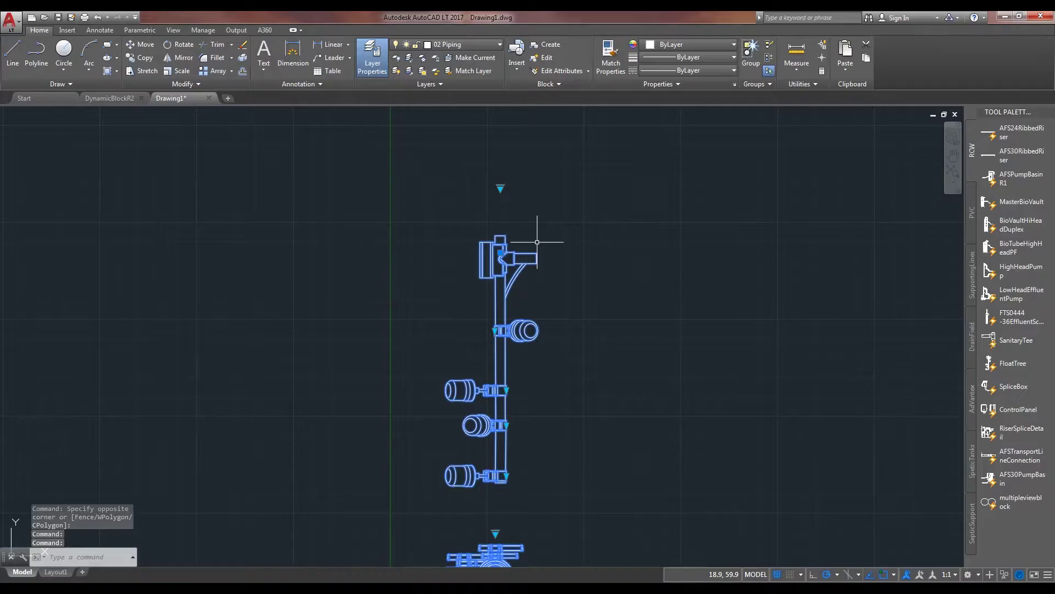
left_click(500, 188)
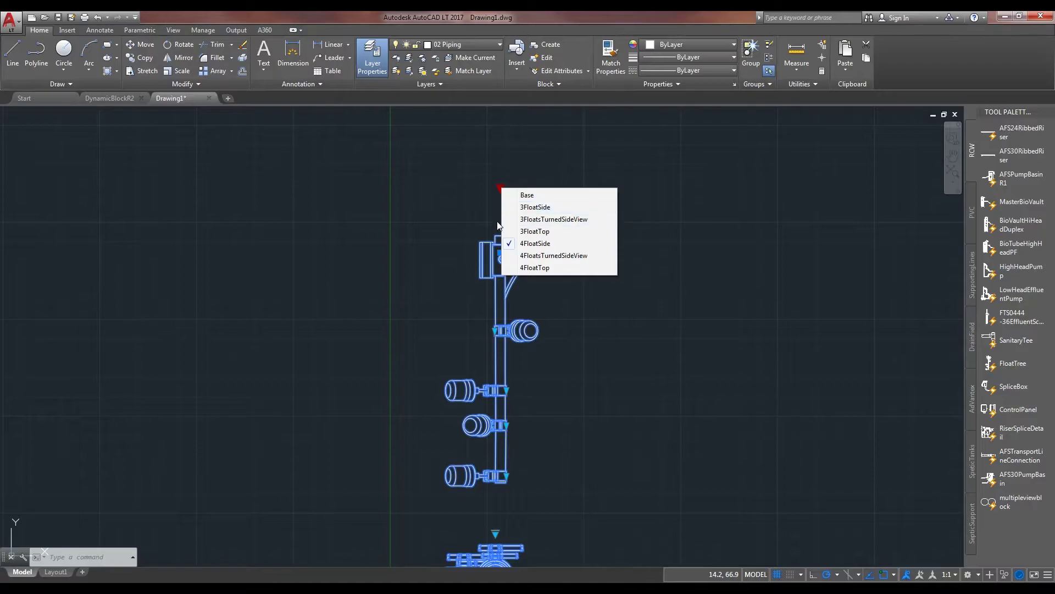
left_click(495, 223)
- Deselect the riser and pan down to the two green circles
scroll(564, 287, "down", 2)
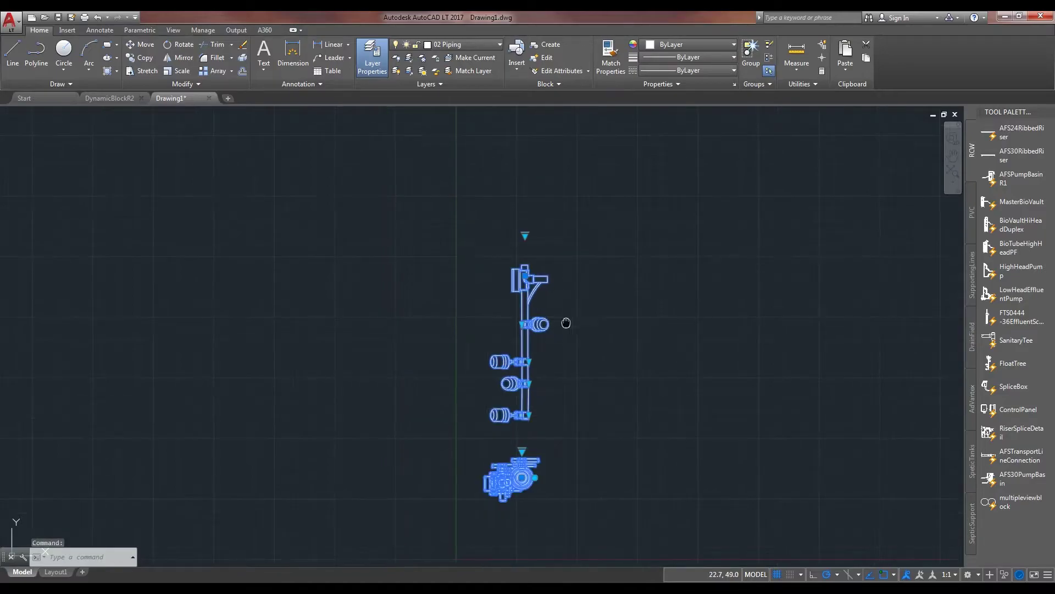
key("Escape")
middle_click_drag(572, 388, 572, 278)
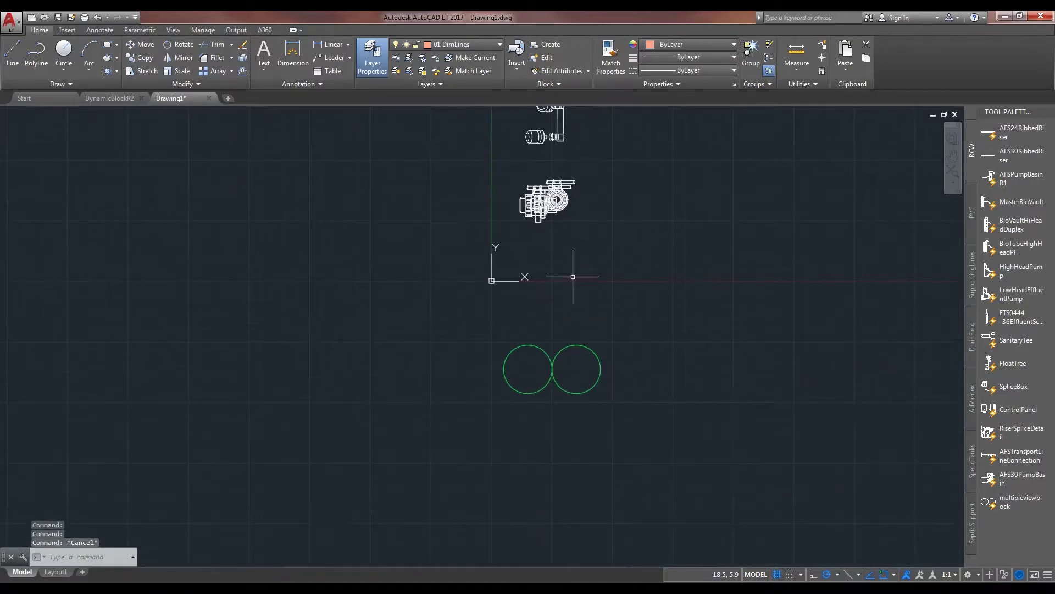
- Select the two-circle block, make the left shape a triangle and the right a square
scroll(546, 385, "up", 4)
left_click(594, 346)
left_click(500, 346)
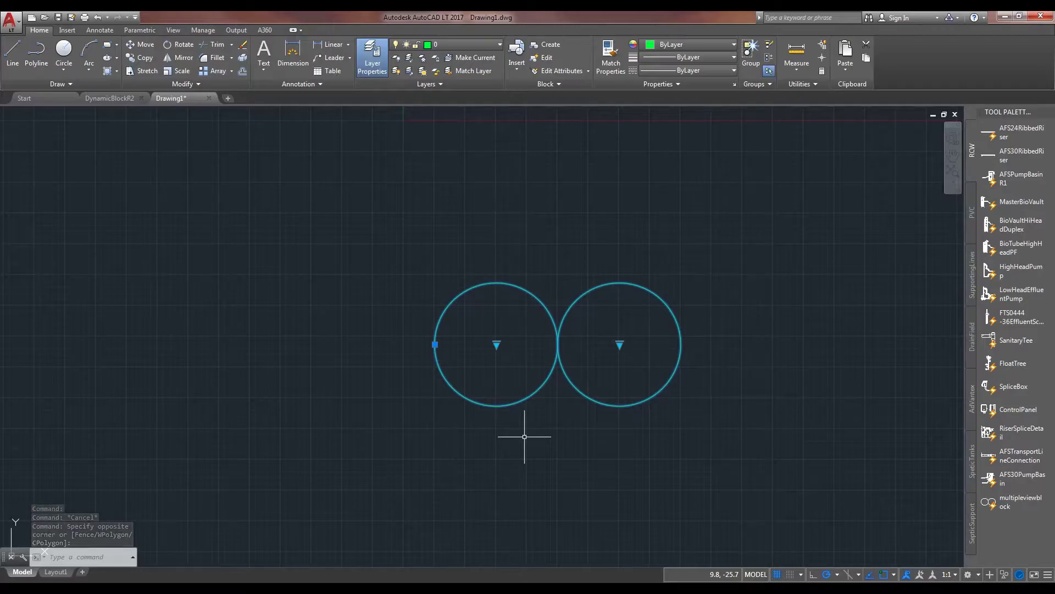
left_click(496, 344)
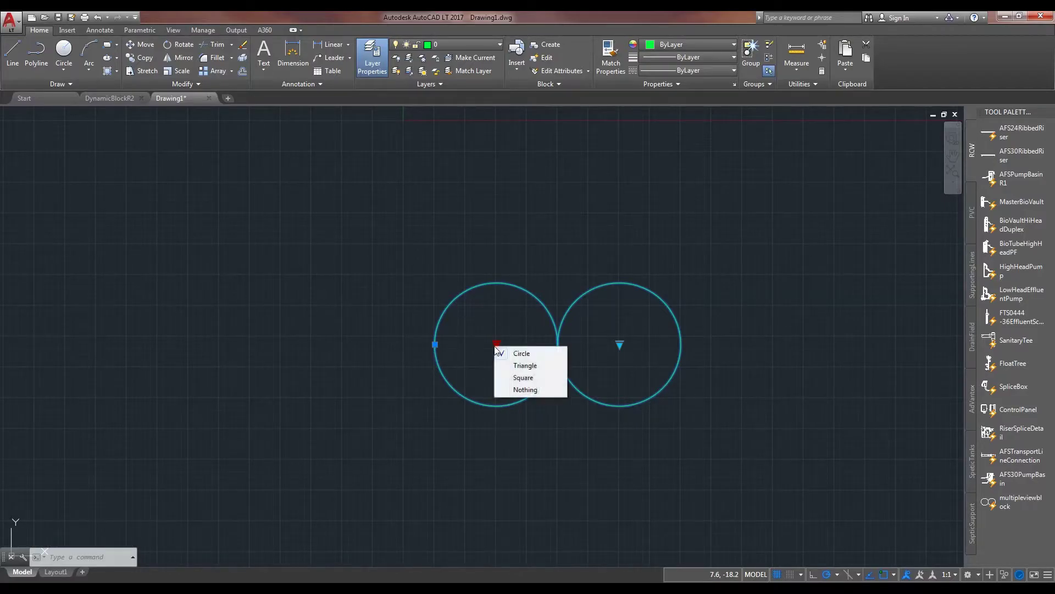
left_click(533, 367)
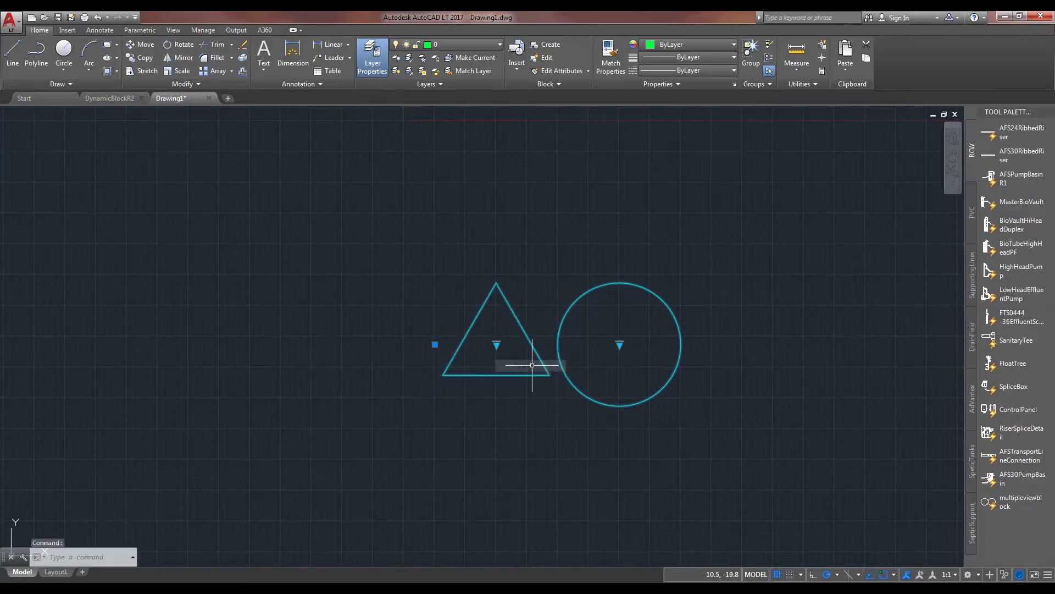
left_click(619, 345)
left_click(650, 378)
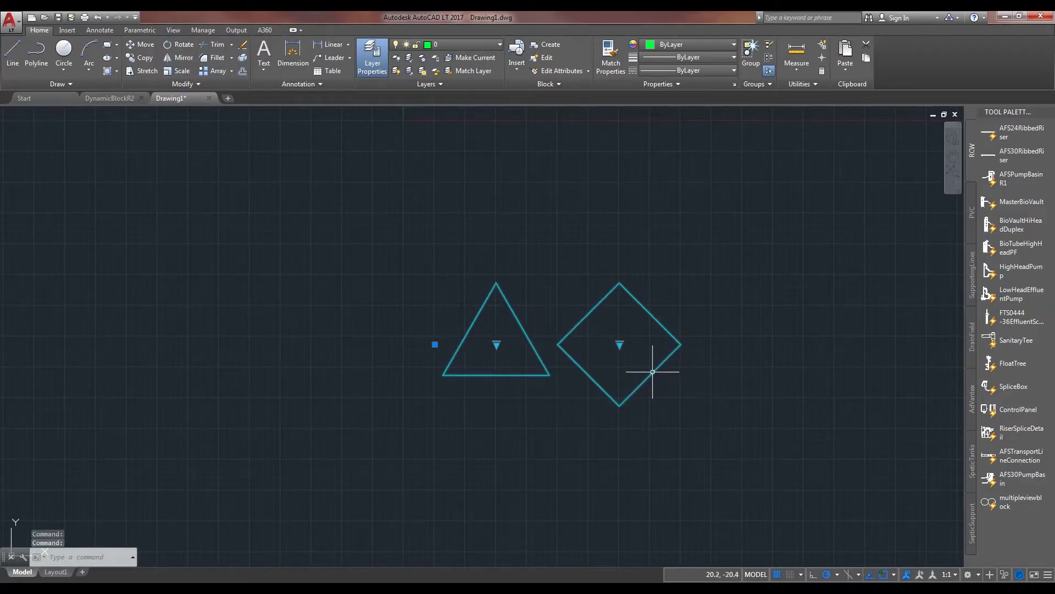
- Set the right shape to Nothing, then return both shapes to Circle
left_click(619, 344)
left_click(651, 390)
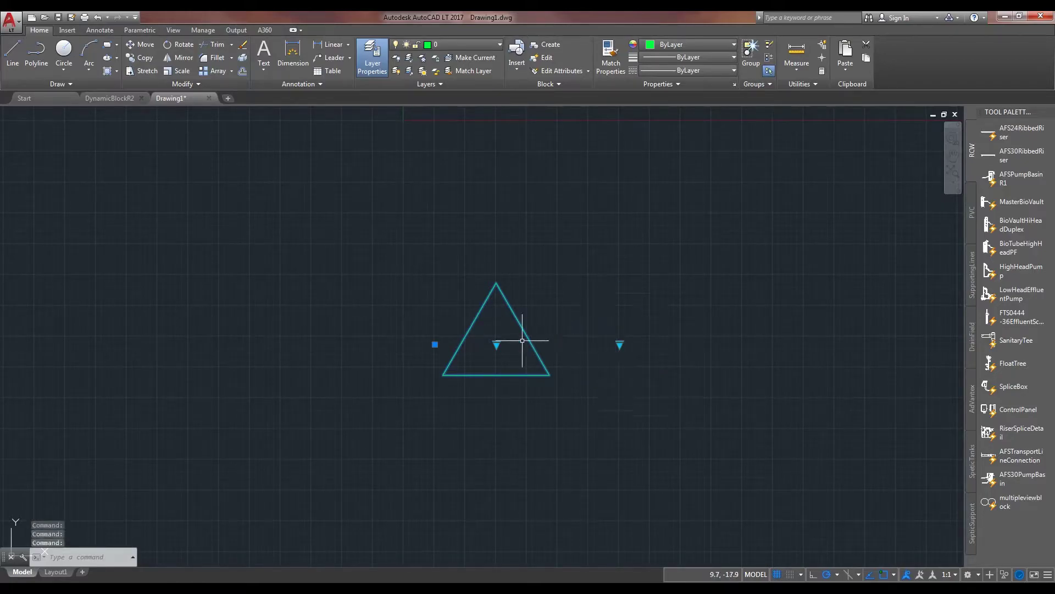
left_click(496, 345)
left_click(516, 353)
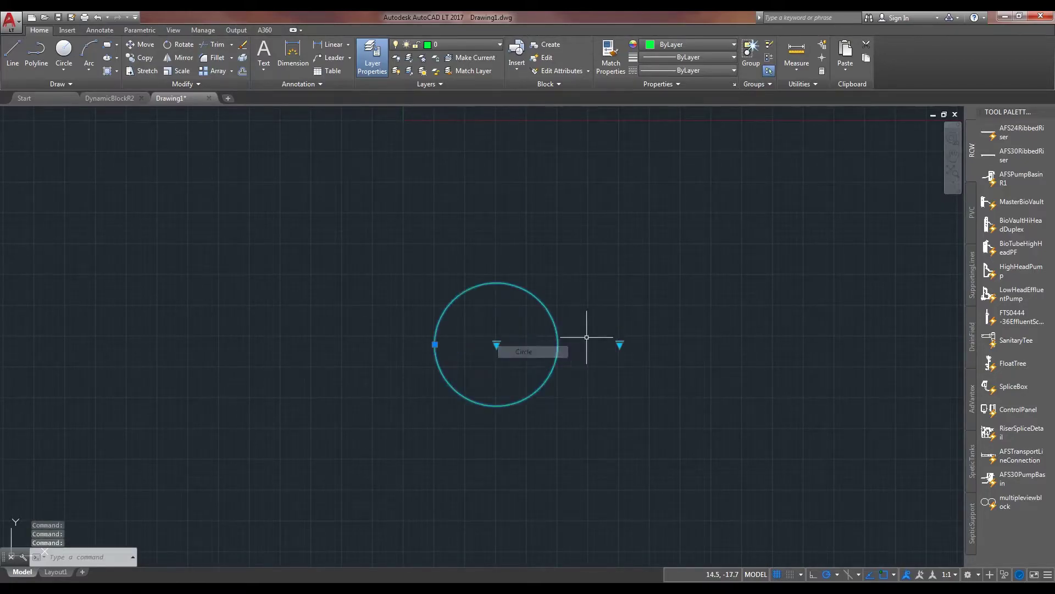
left_click(620, 344)
left_click(644, 352)
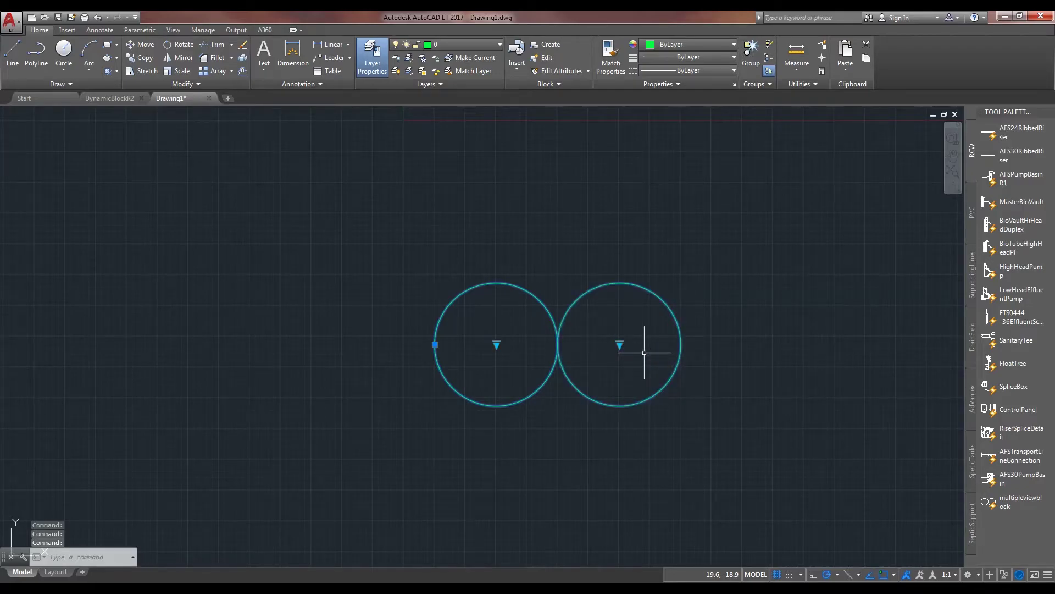
right_click(435, 344)
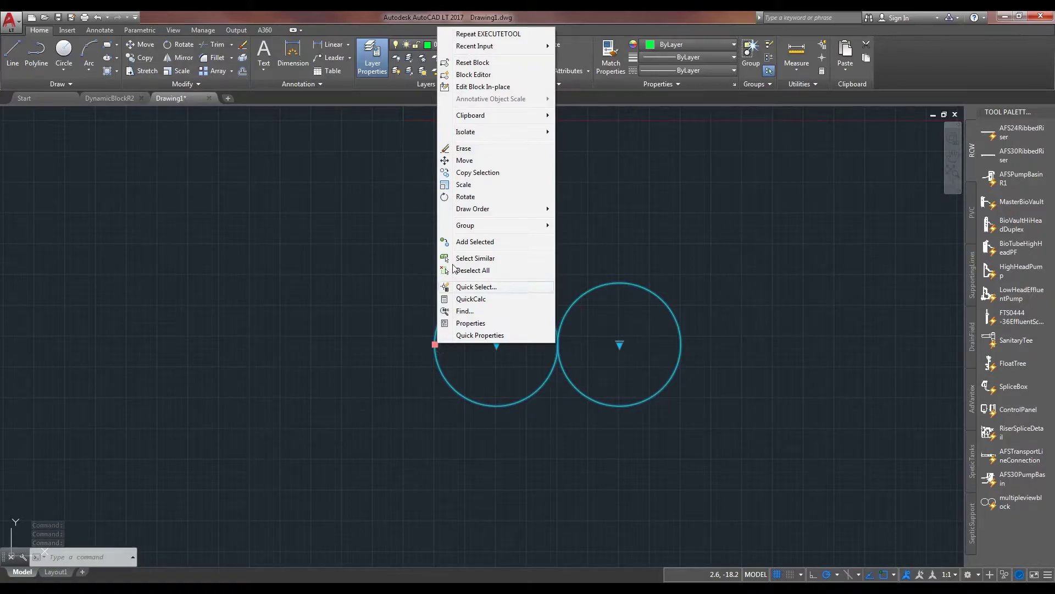
- Open the two-circle block in the Block Editor with hidden objects shown (BVMODE 1)
left_click(473, 74)
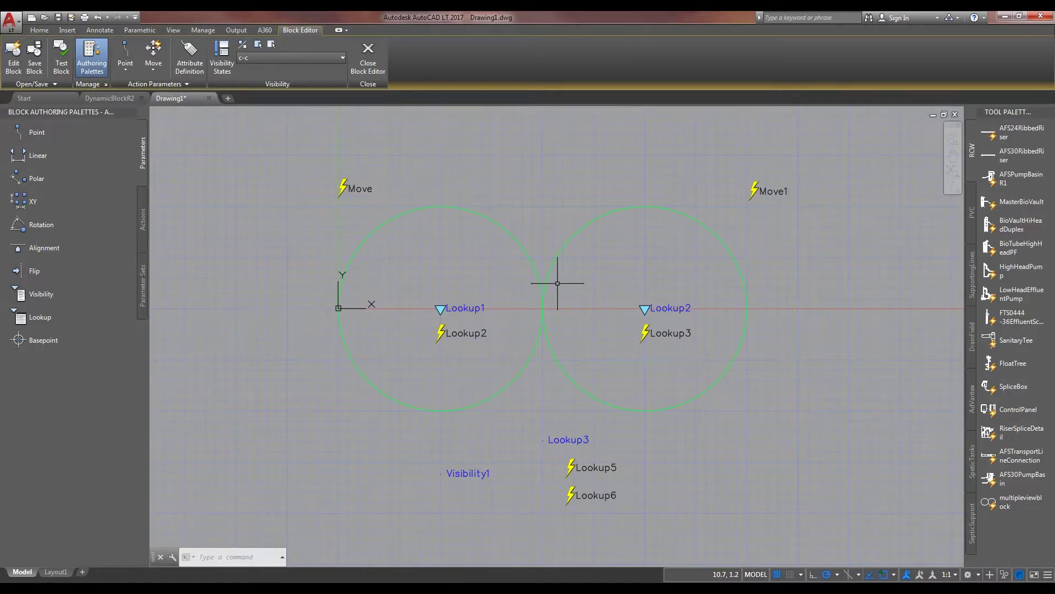
left_click(258, 44)
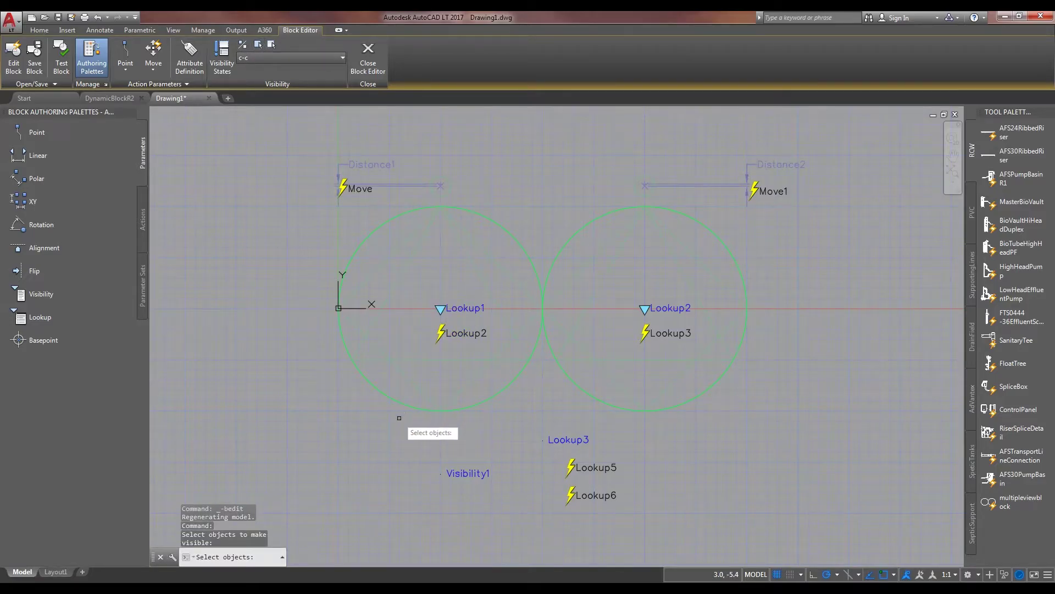
key("Escape")
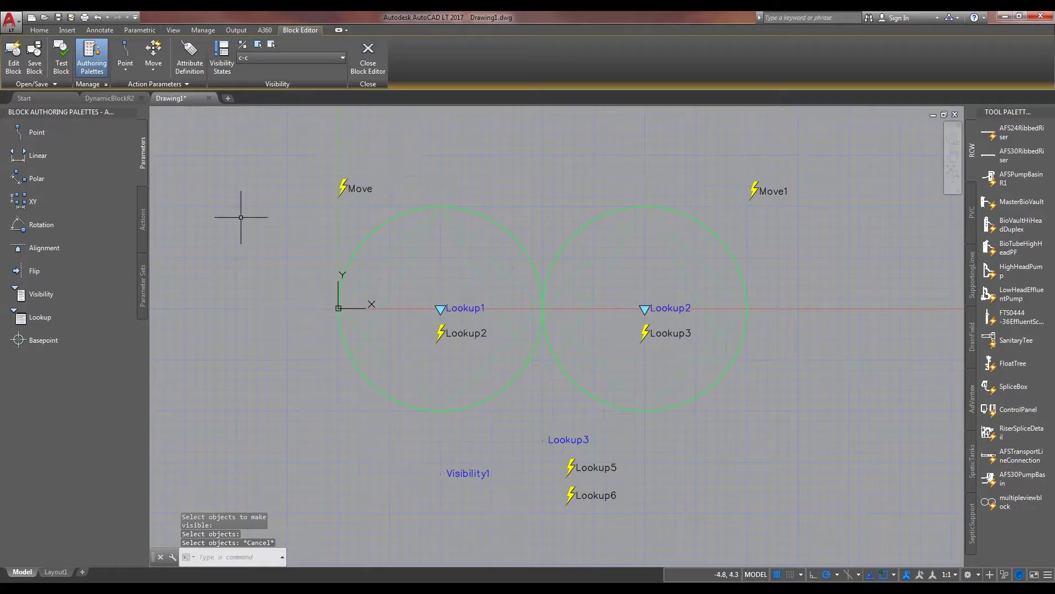
left_click(242, 44)
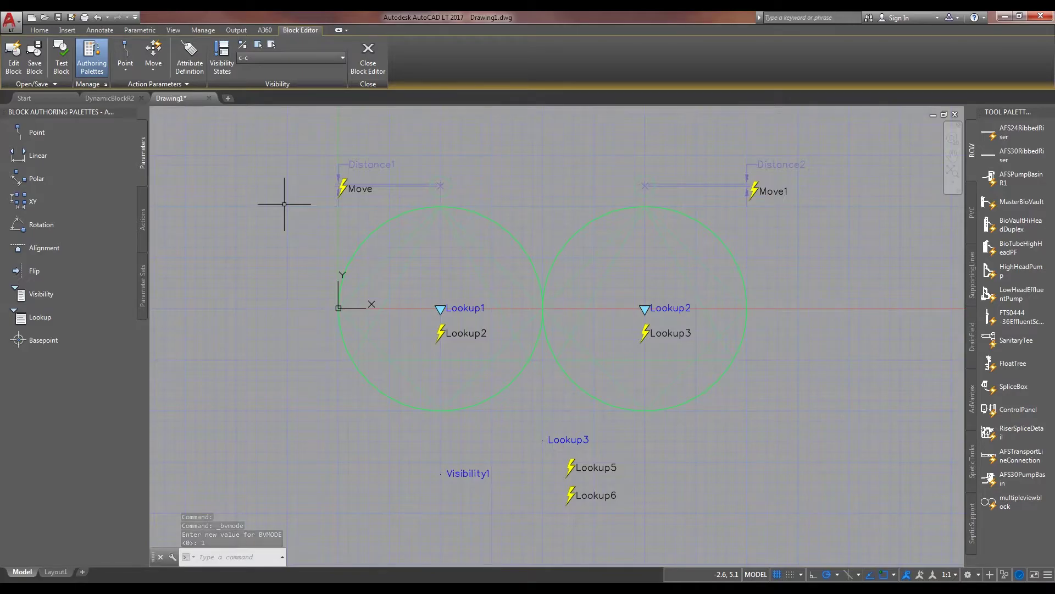
type("ba")
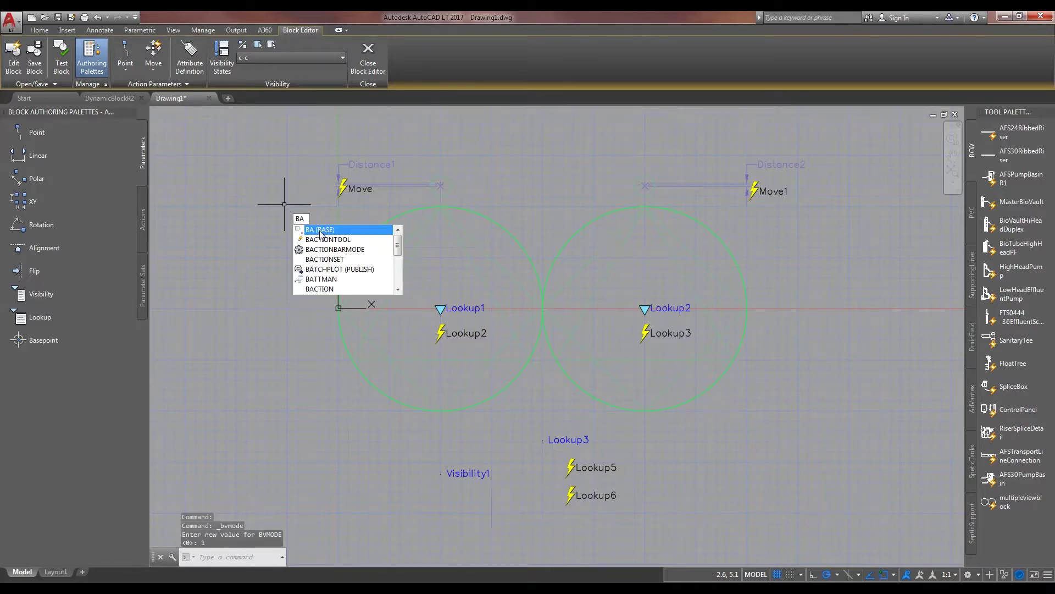
left_click(320, 254)
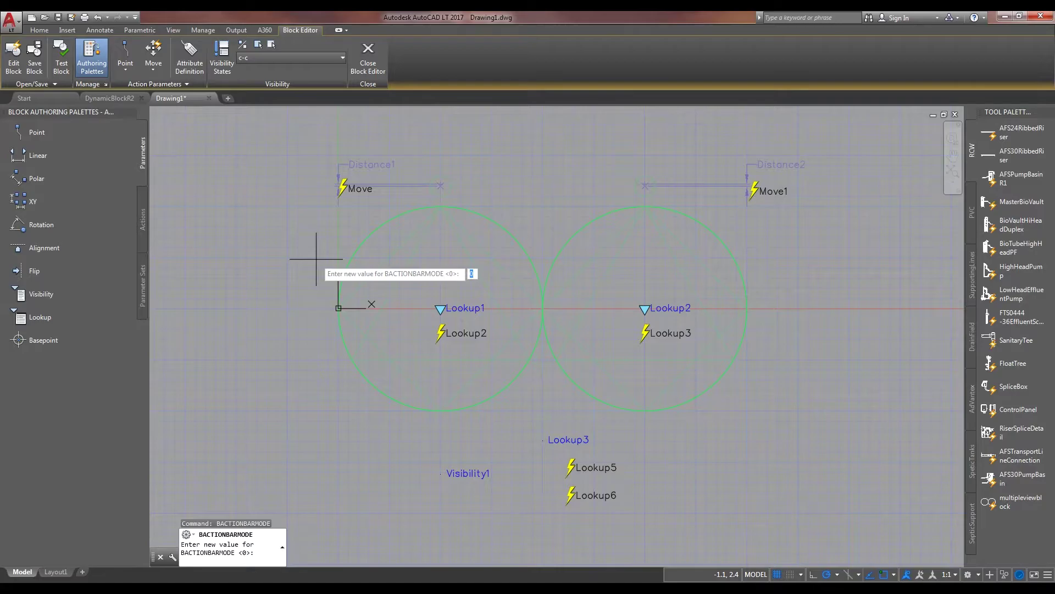
type("1")
key("Return")
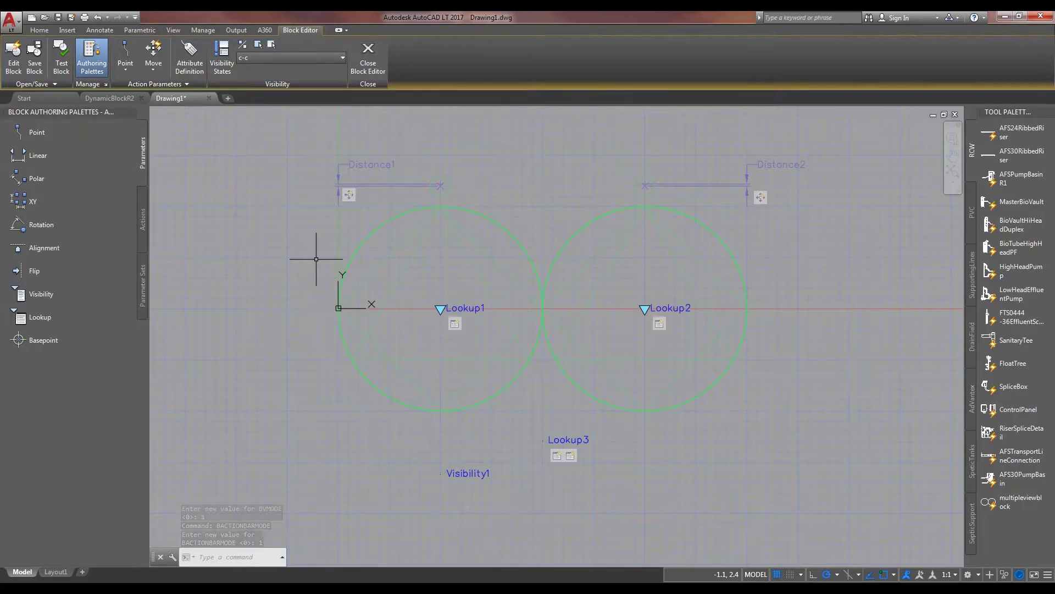
type("BACTIONBARMODE")
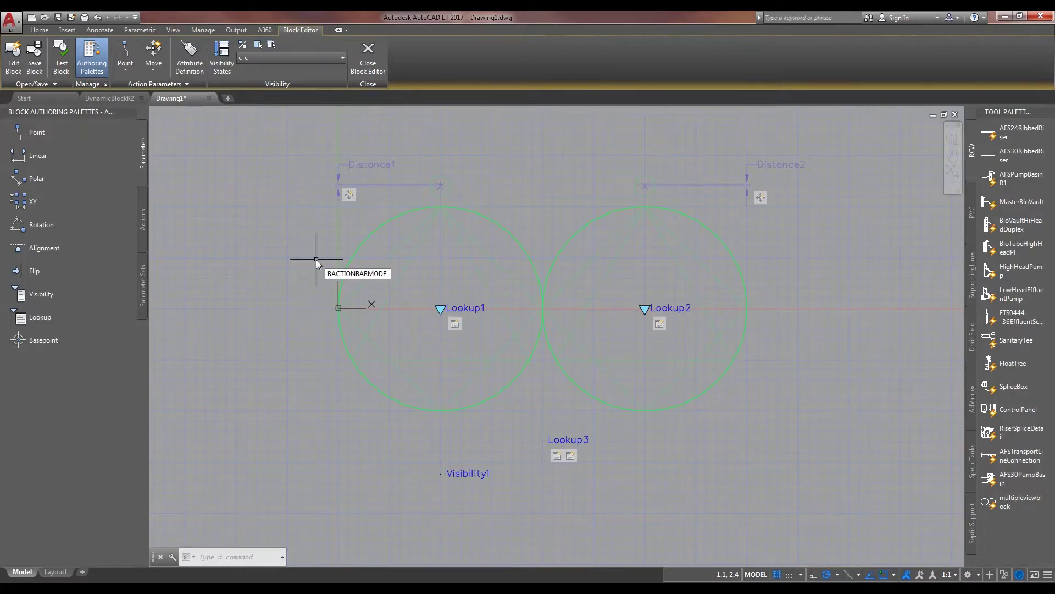
key("Return")
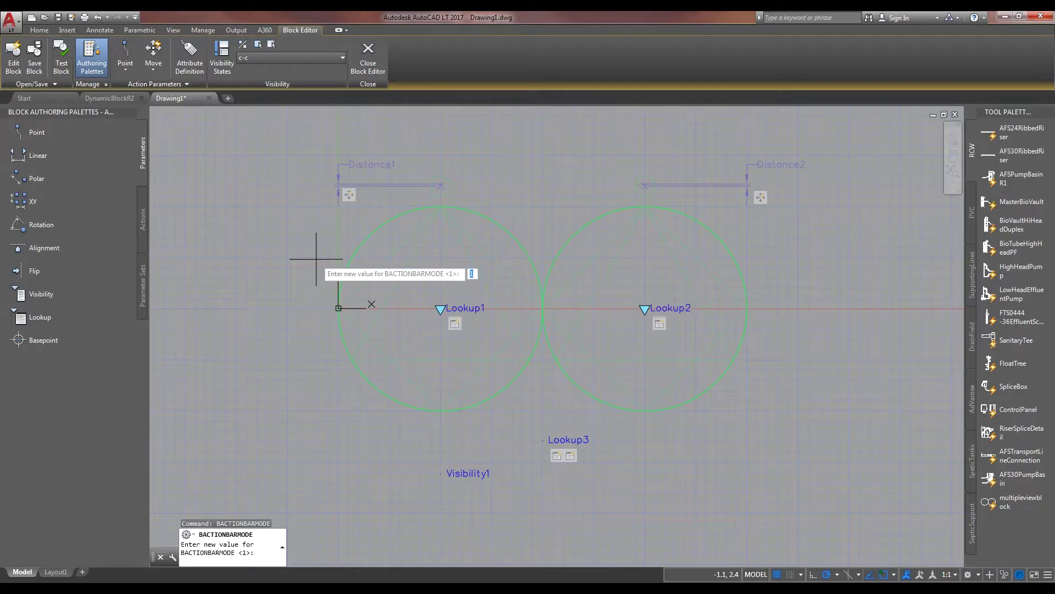
type("0")
key("Return")
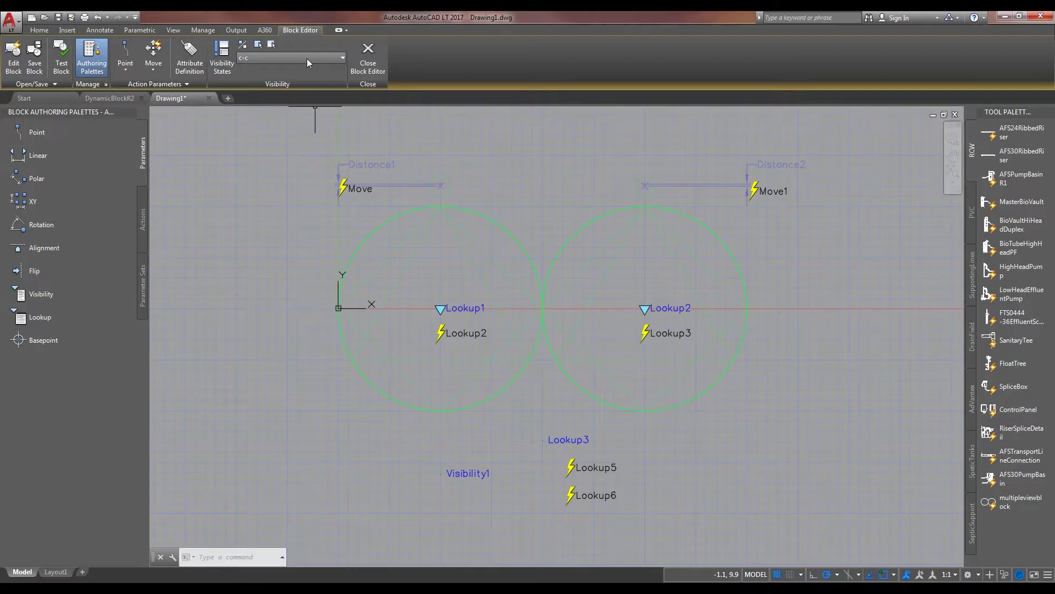
- Review the block's sixteen visibility states, c-c to n-n, keeping c-c current
left_click(306, 59)
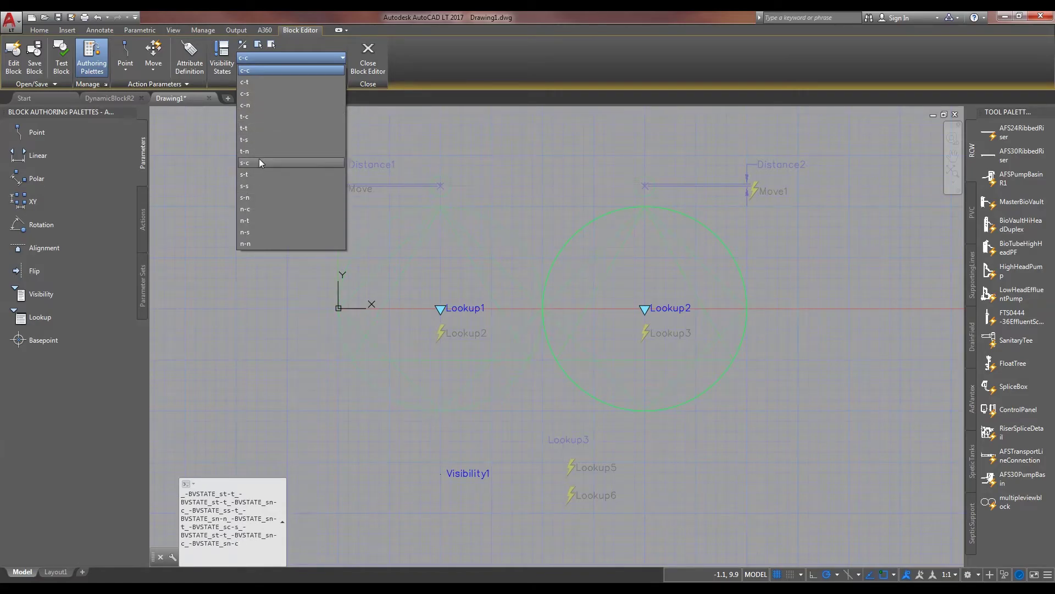
left_click(546, 129)
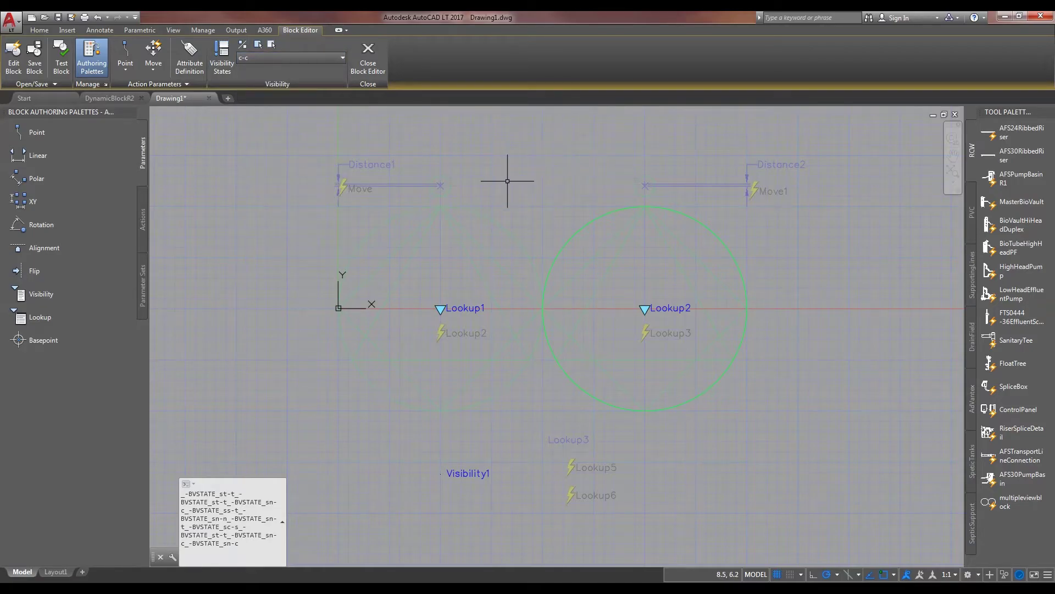
- Select the small circle at Distance1's end and apply Object Visibility > Show for All States
scroll(430, 184, "up", 4)
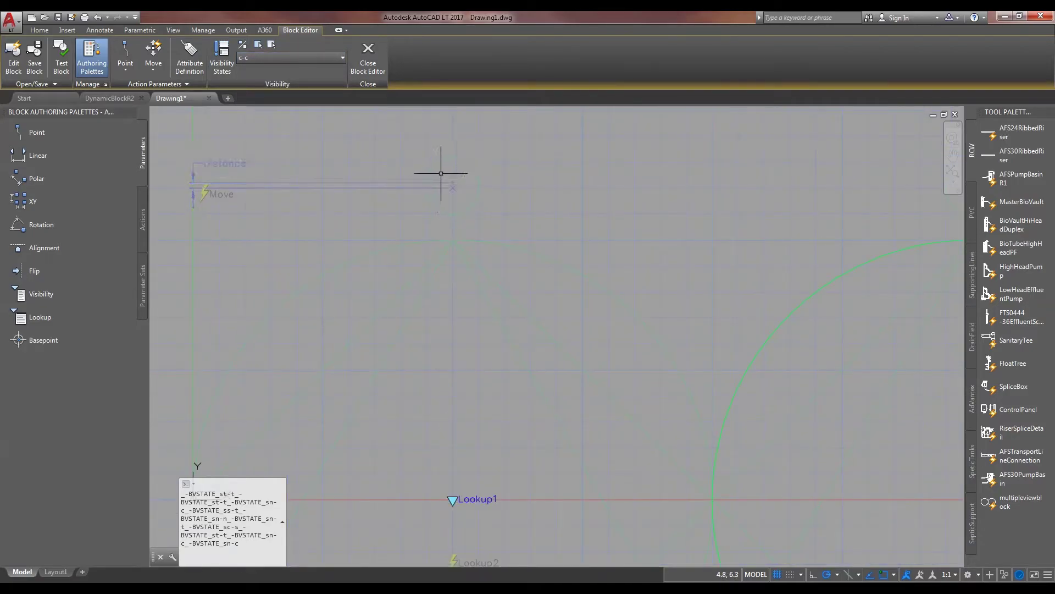
left_click(439, 173)
left_click(426, 165)
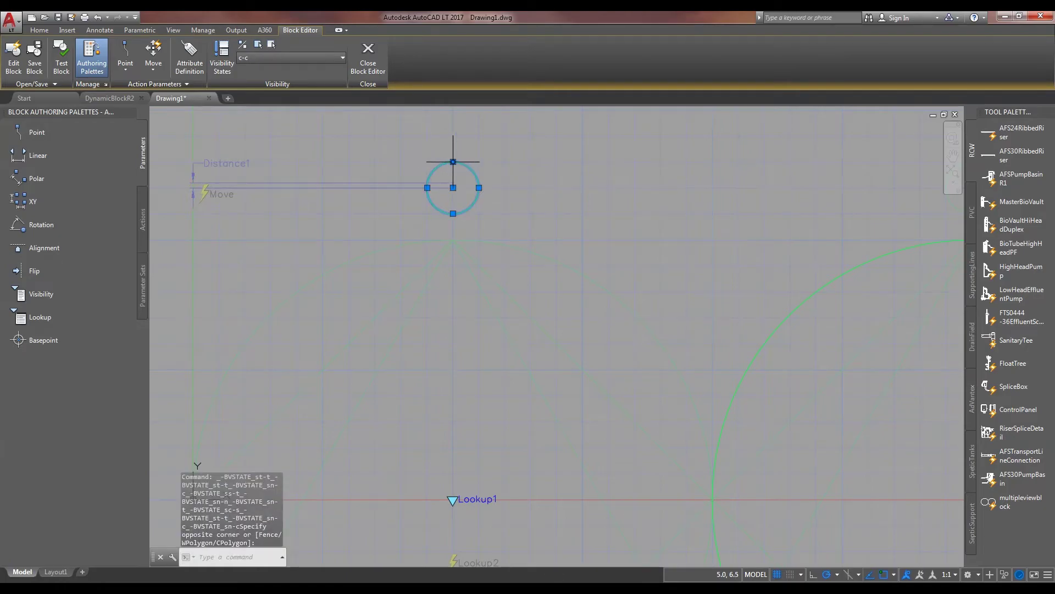
right_click(453, 162)
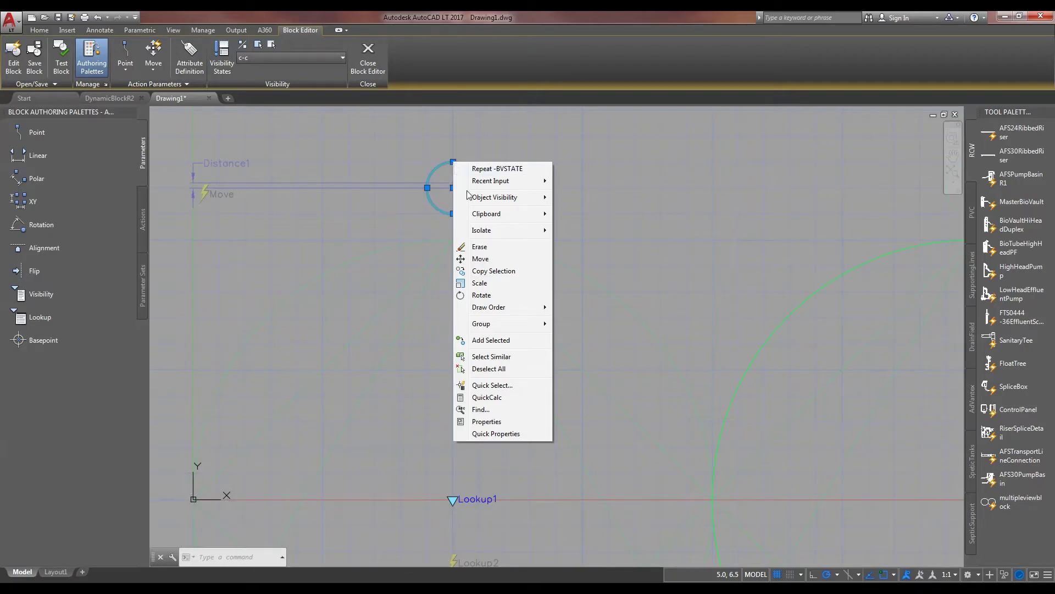
mouse_move(511, 202)
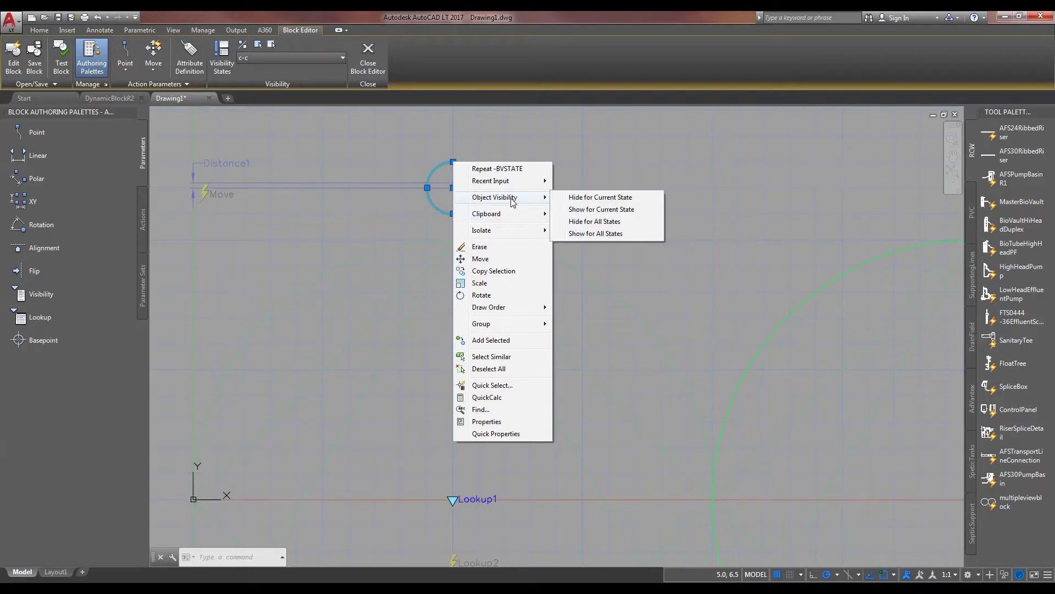
left_click(630, 234)
key("Escape")
key("Escape")
key("Escape")
- Frame the block and open Lookup2's lookup table, linked to Distance1 and Lookup1
scroll(636, 254, "down", 2)
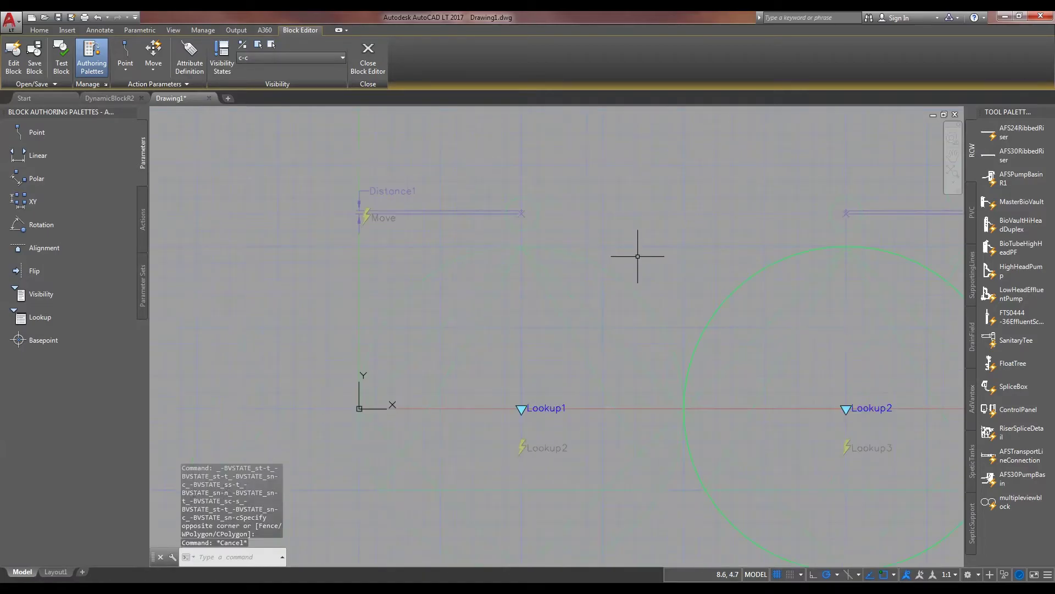
middle_click_drag(635, 254, 565, 212)
scroll(572, 226, "down", 2)
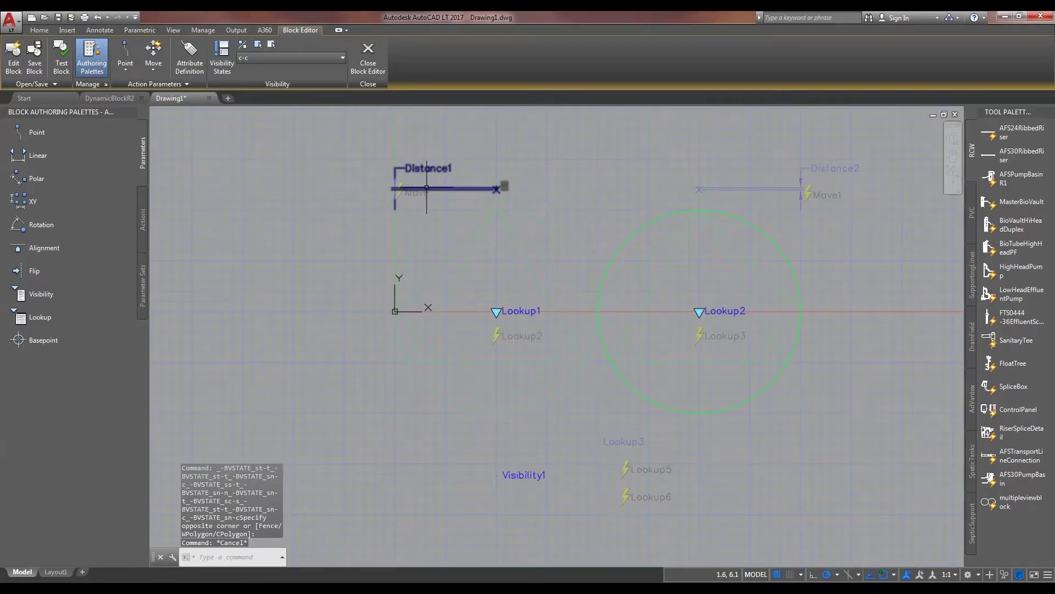
scroll(492, 182, "up", 2)
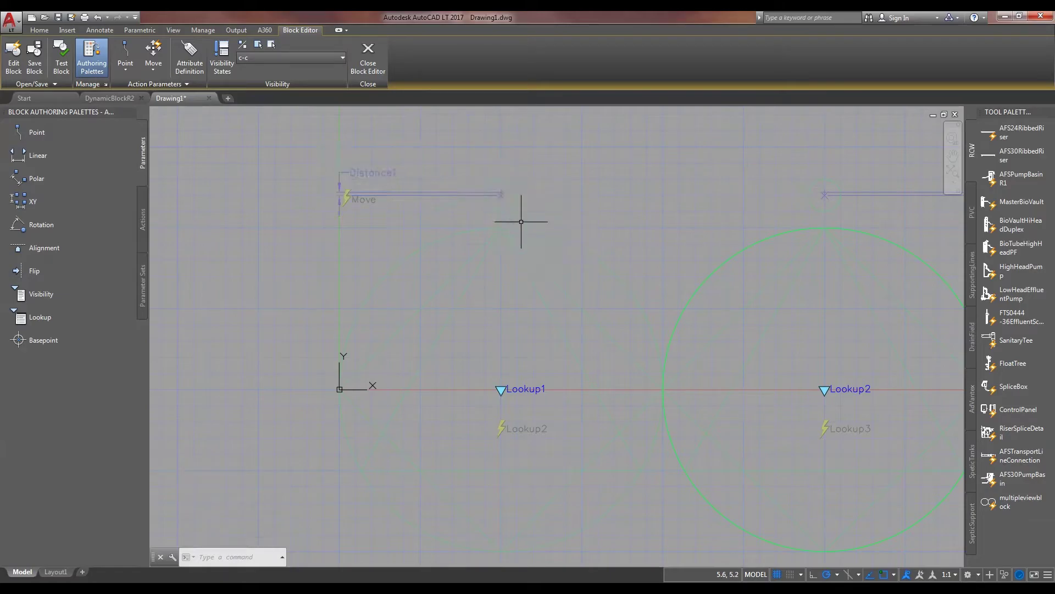
scroll(570, 266, "down", 2)
middle_click_drag(591, 283, 578, 218)
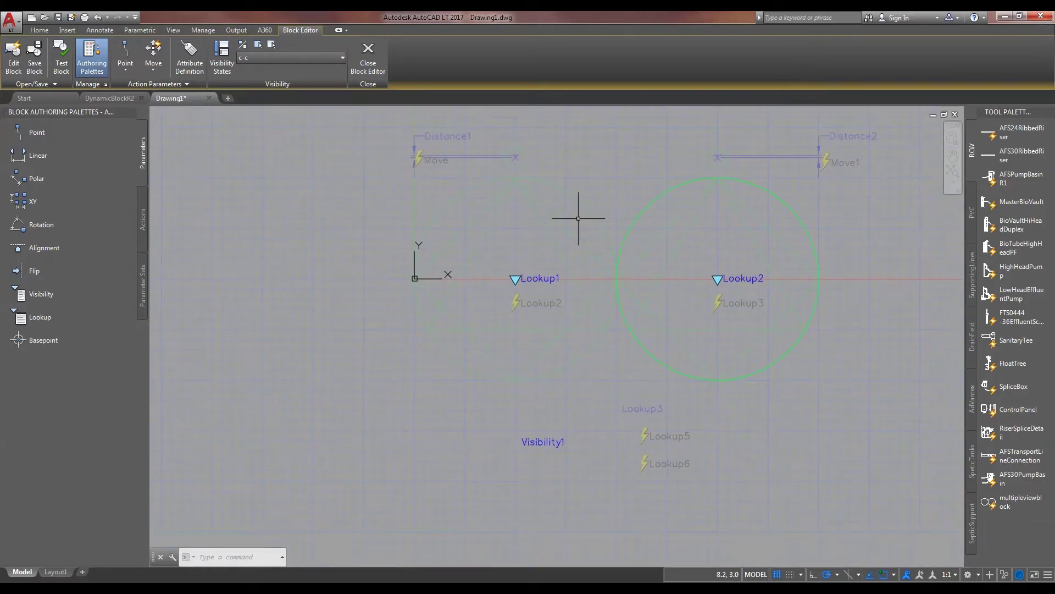
left_click(544, 301)
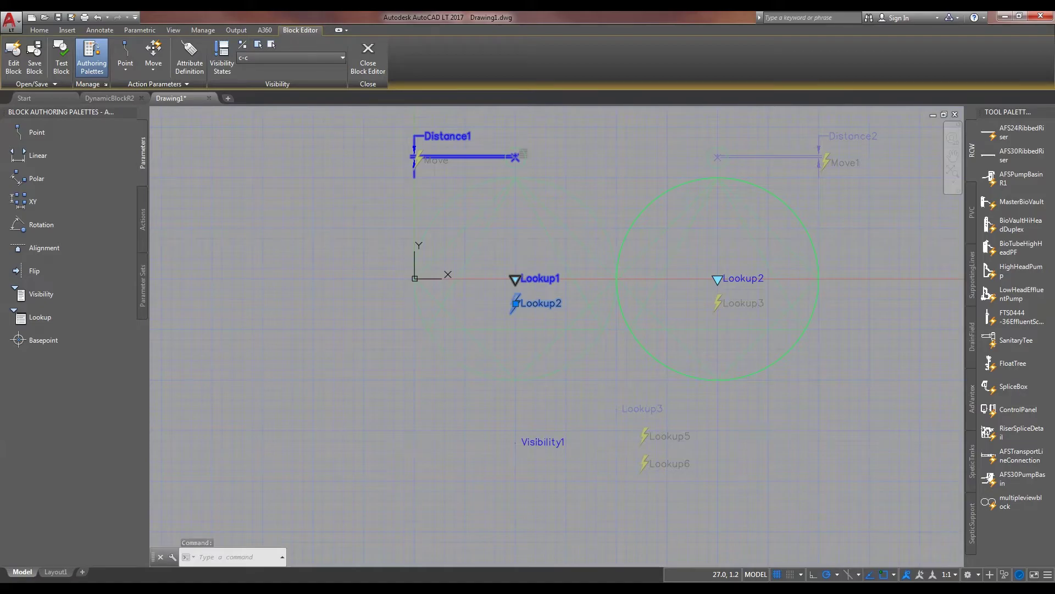
double_click(515, 303)
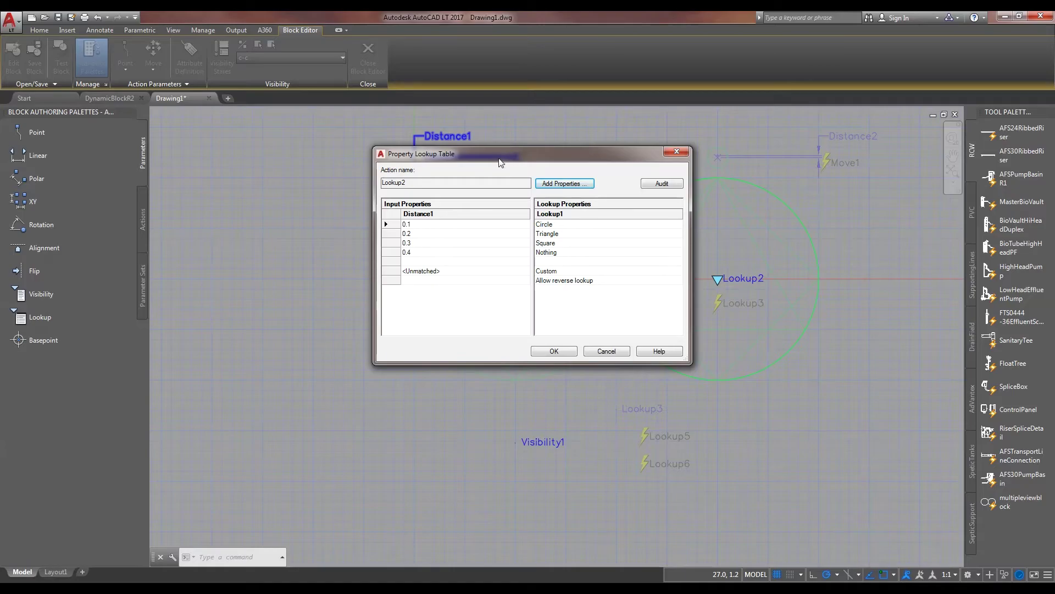
left_click_drag(502, 161, 479, 188)
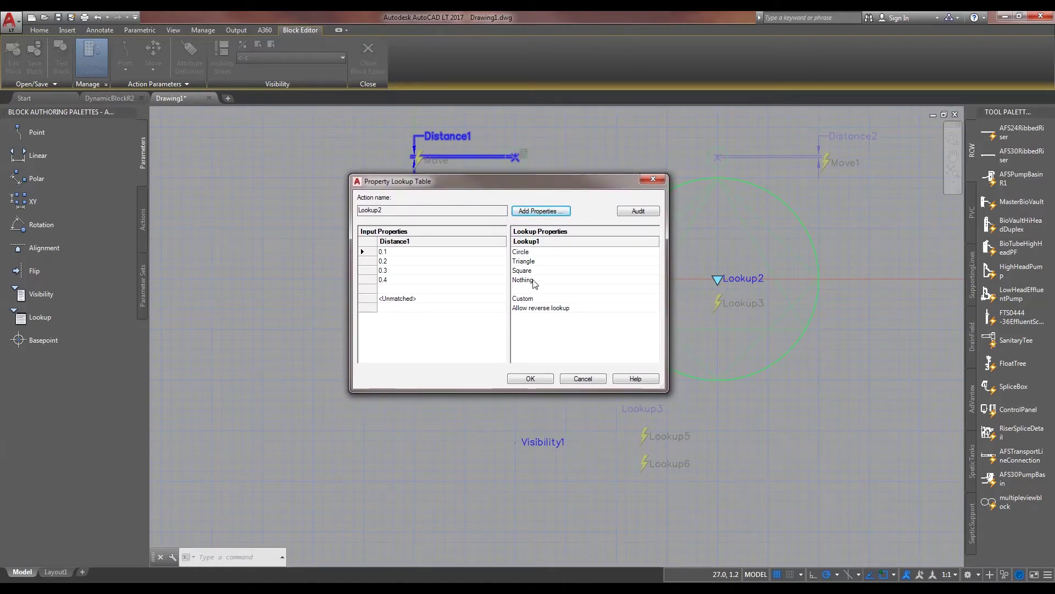
left_click(546, 378)
left_click(720, 302)
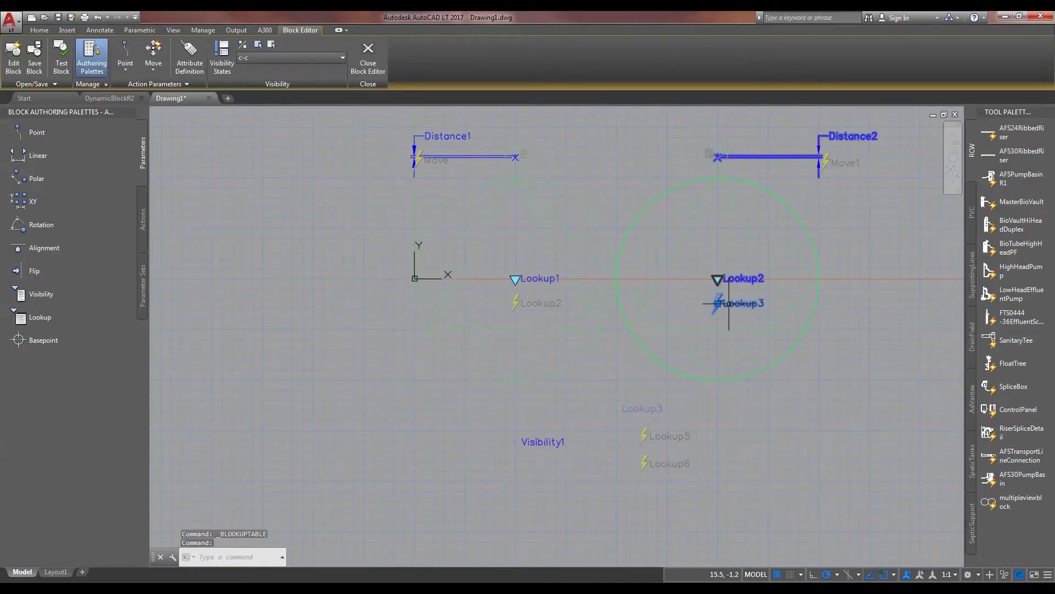
double_click(720, 302)
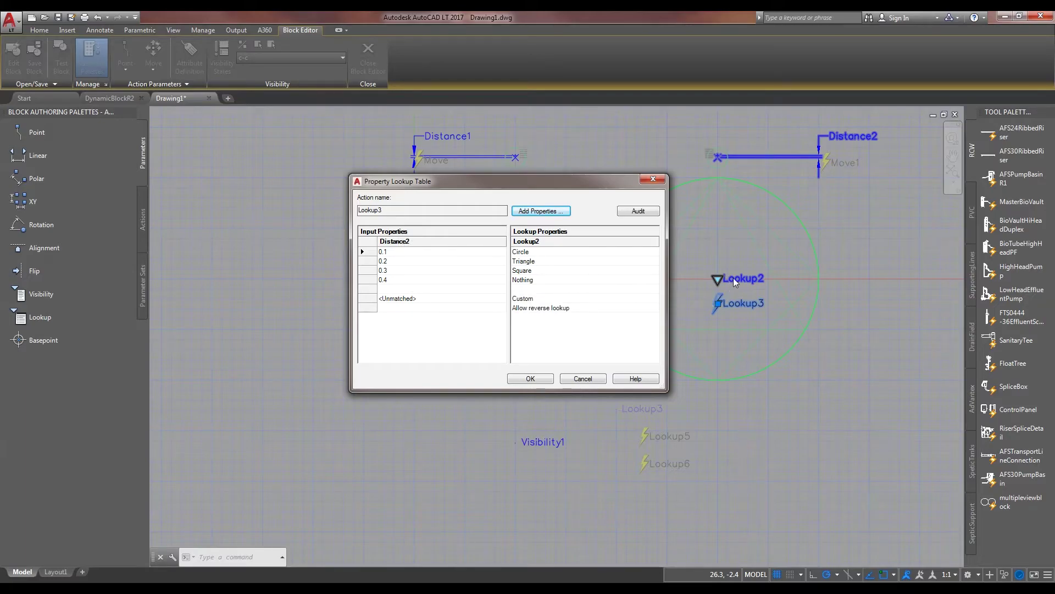
left_click(587, 379)
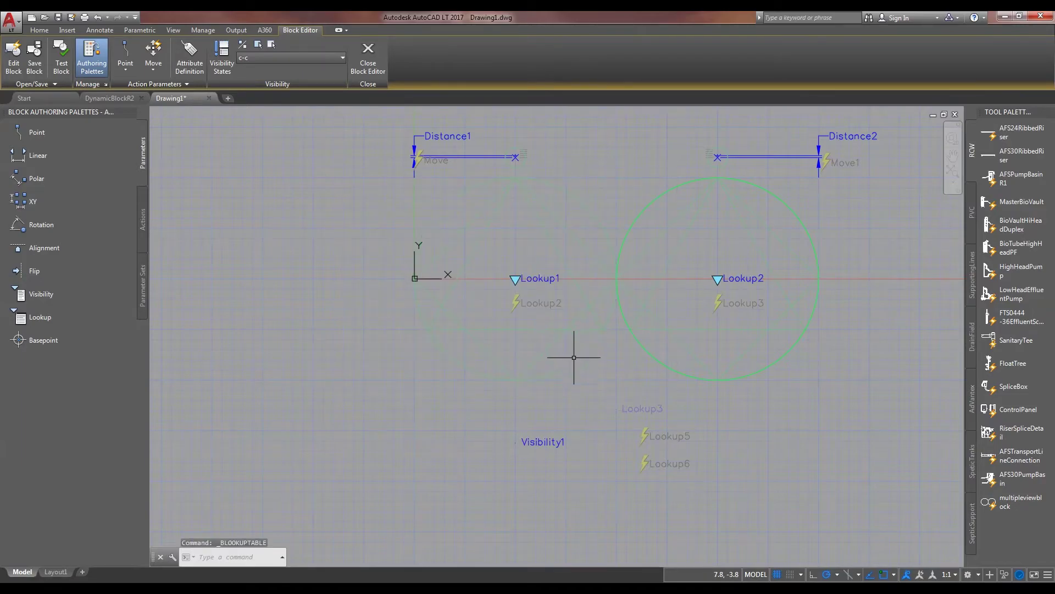
left_click(669, 437)
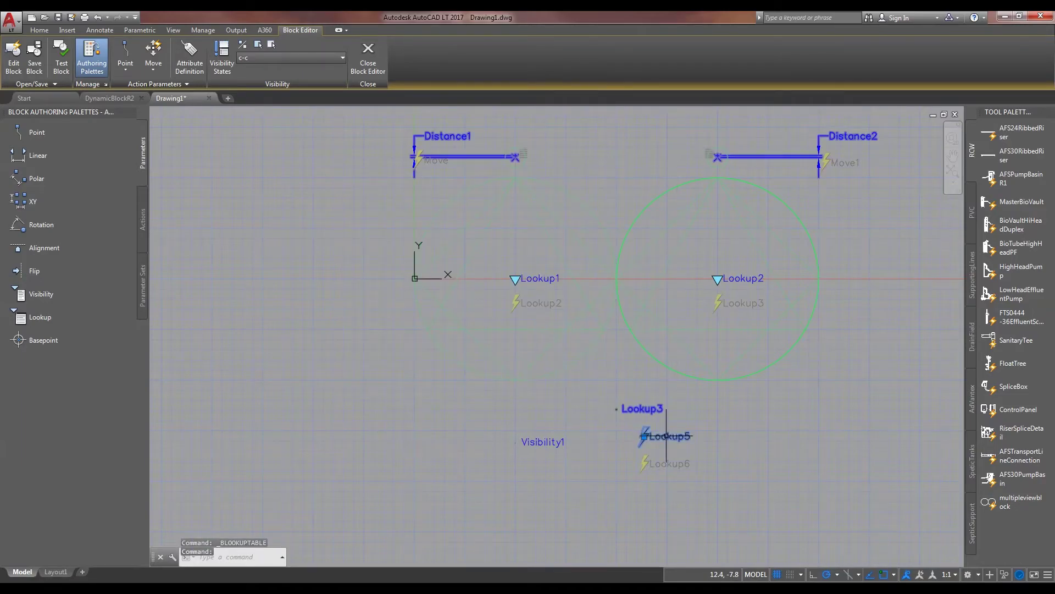
key("Return")
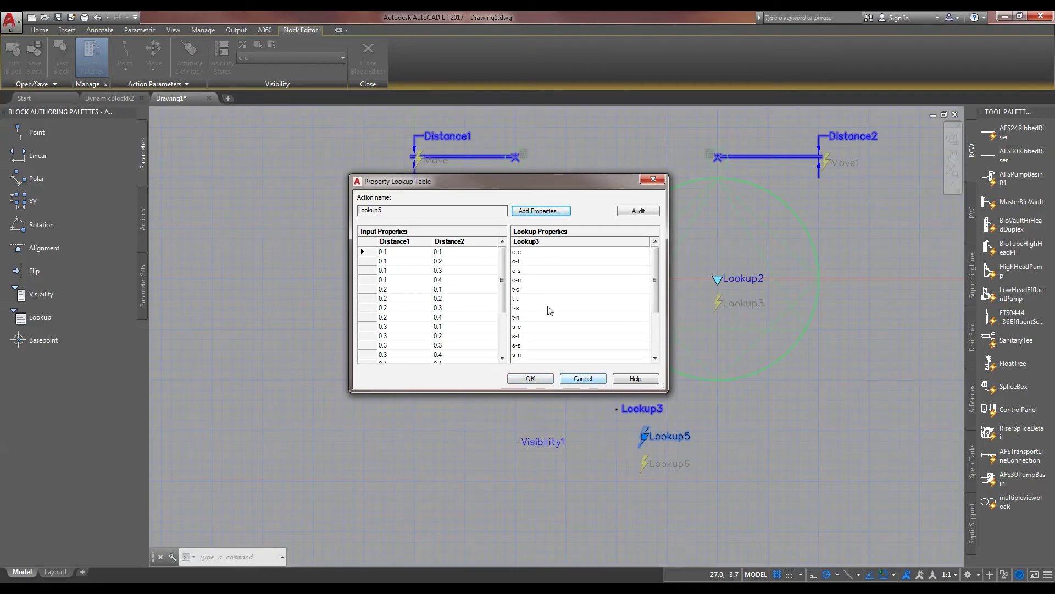
mouse_move(502, 271)
left_mouse_down()
mouse_move(502, 330)
mouse_move(502, 256)
left_mouse_up()
left_click(581, 378)
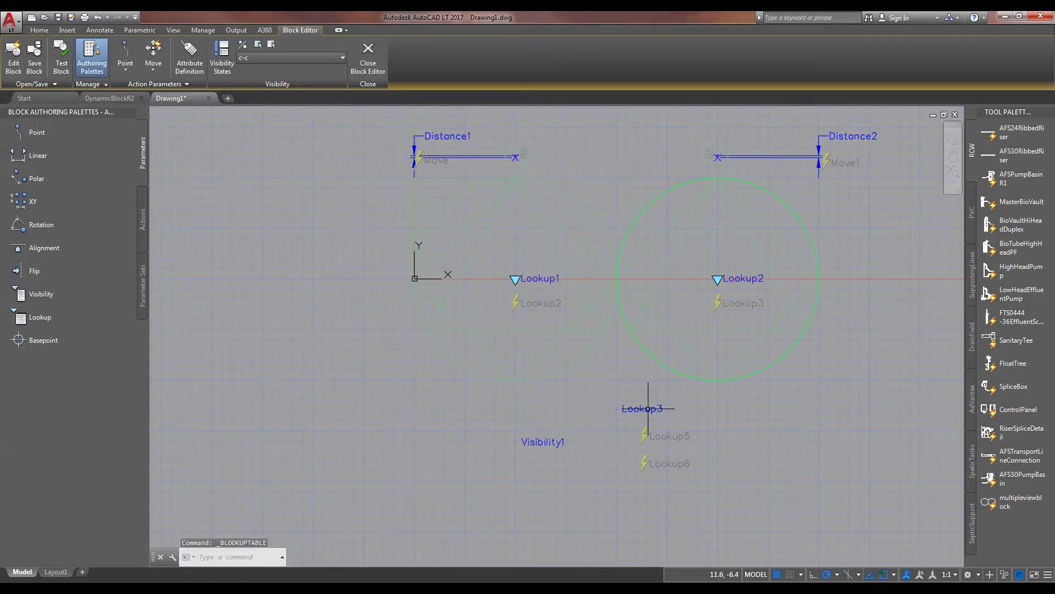
left_click(667, 464)
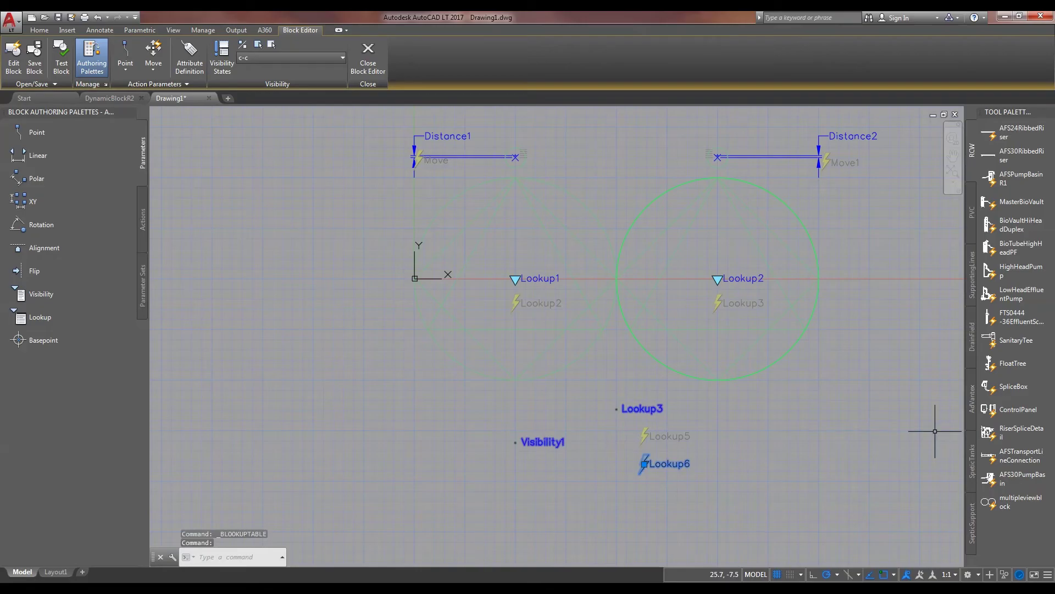
key("Return")
mouse_move(502, 259)
left_mouse_down()
mouse_move(501, 299)
mouse_move(502, 255)
left_mouse_up()
left_click(516, 252)
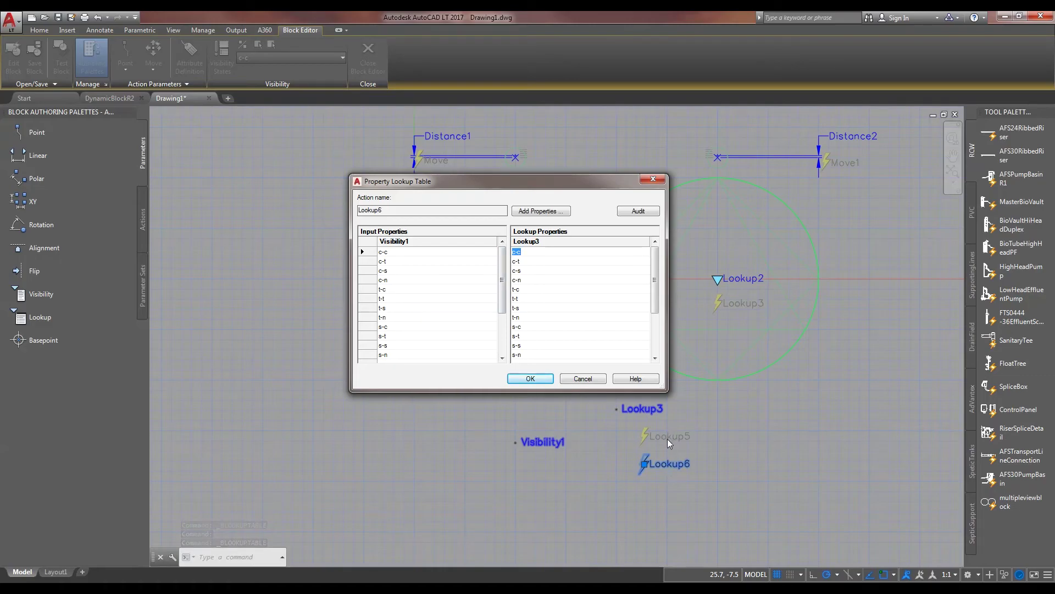
left_click(426, 253)
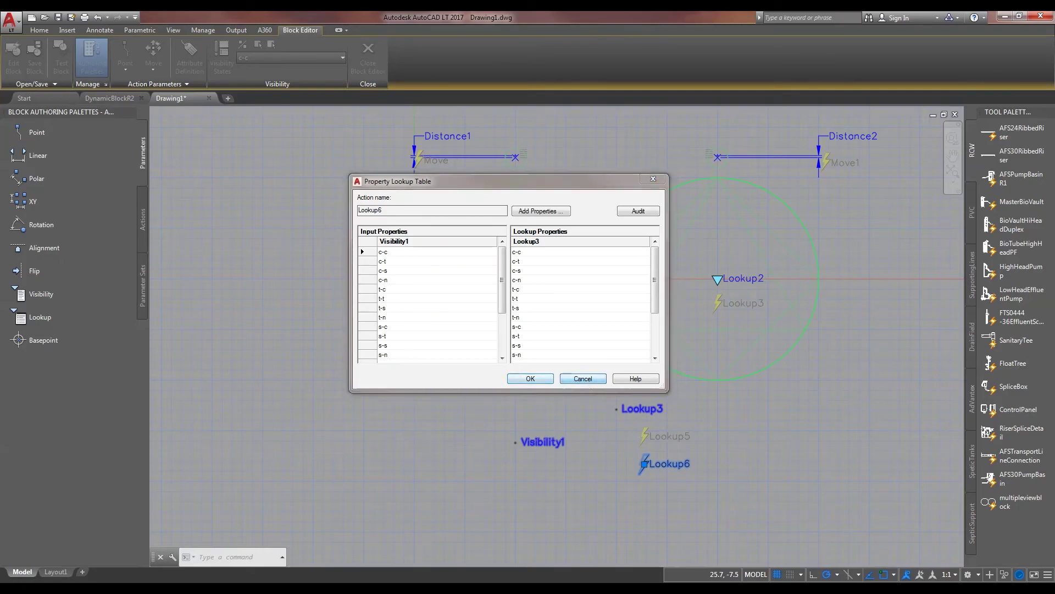
left_click(583, 378)
left_click(574, 431)
left_click(513, 423)
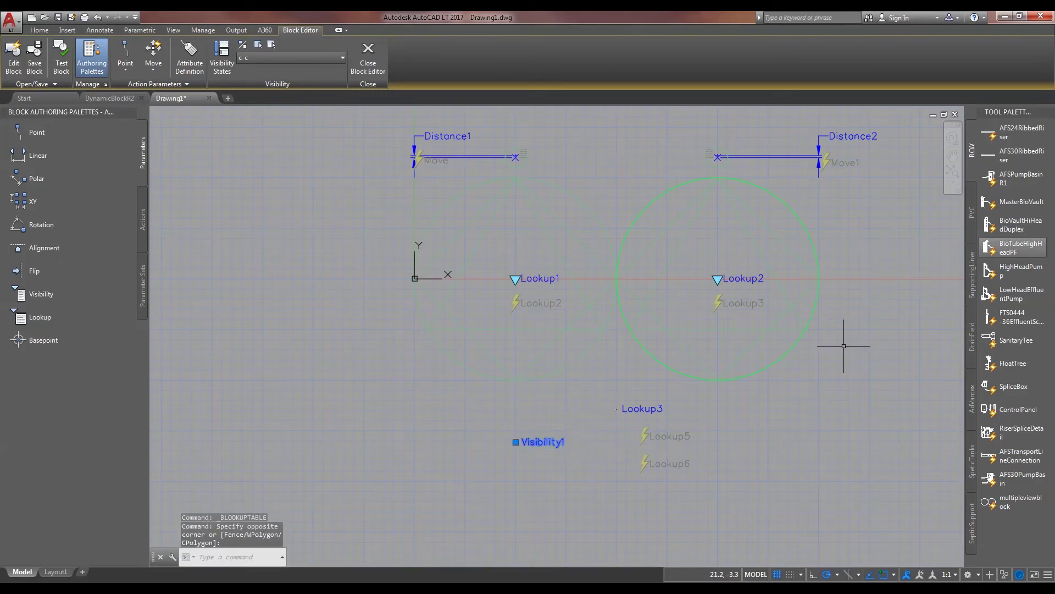
key("Escape")
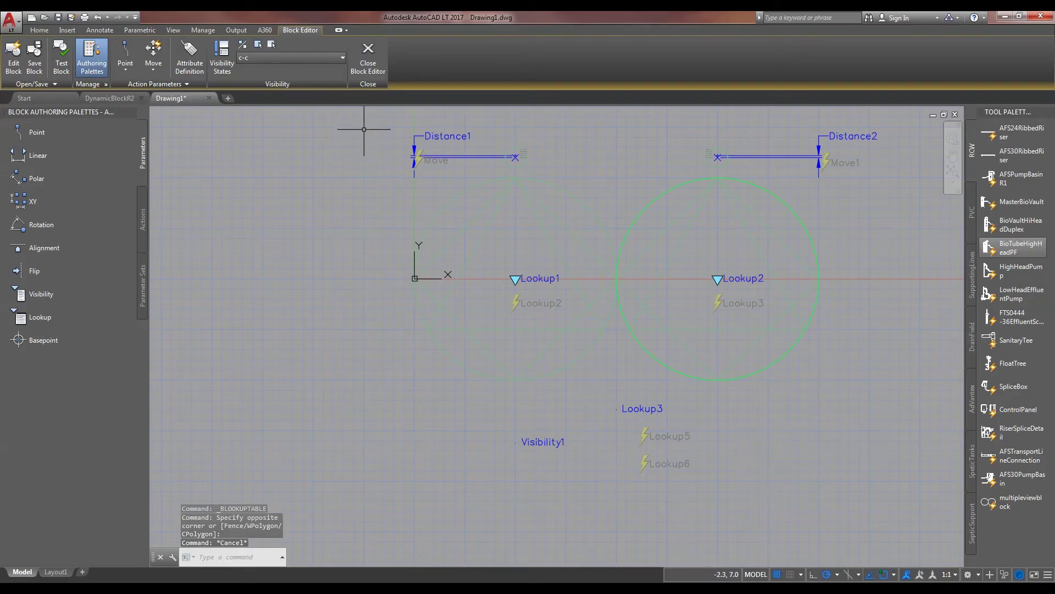
- Close the Block Editor discarding changes, then move the block up and to the left
left_click(368, 55)
left_click(467, 328)
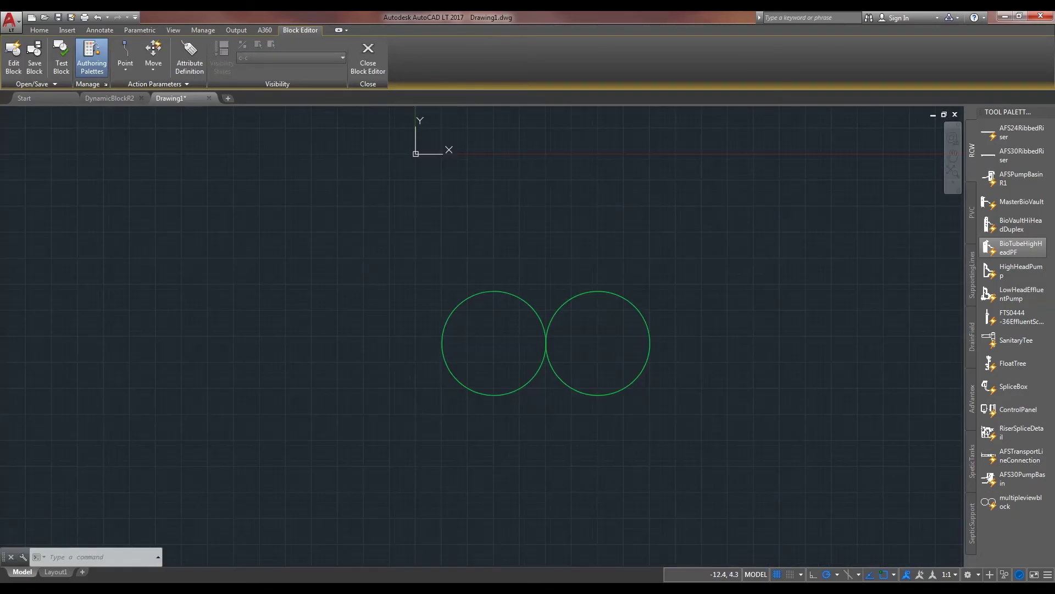
left_click(565, 337)
left_click(537, 334)
left_click(444, 344)
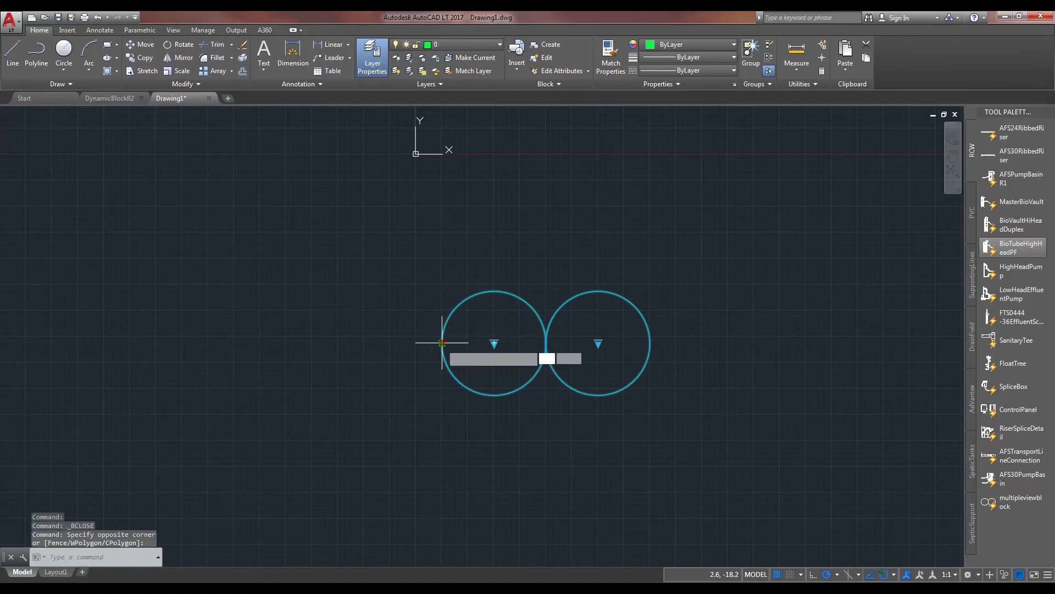
left_click(419, 261)
- Change the block's left shape to Square, leaving the right shape a circle
left_click(470, 261)
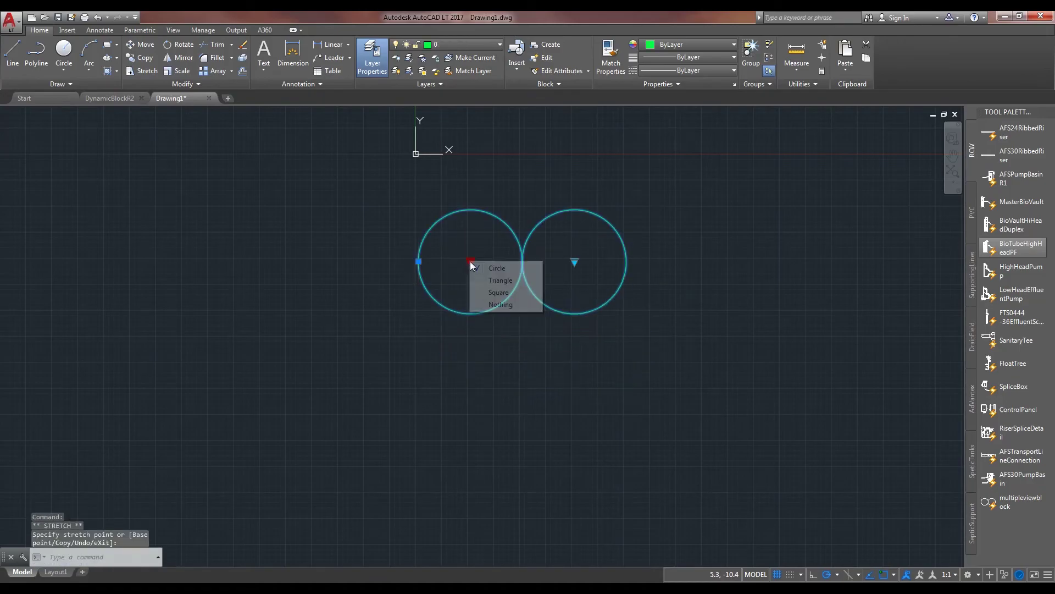
left_click(499, 292)
left_click(574, 261)
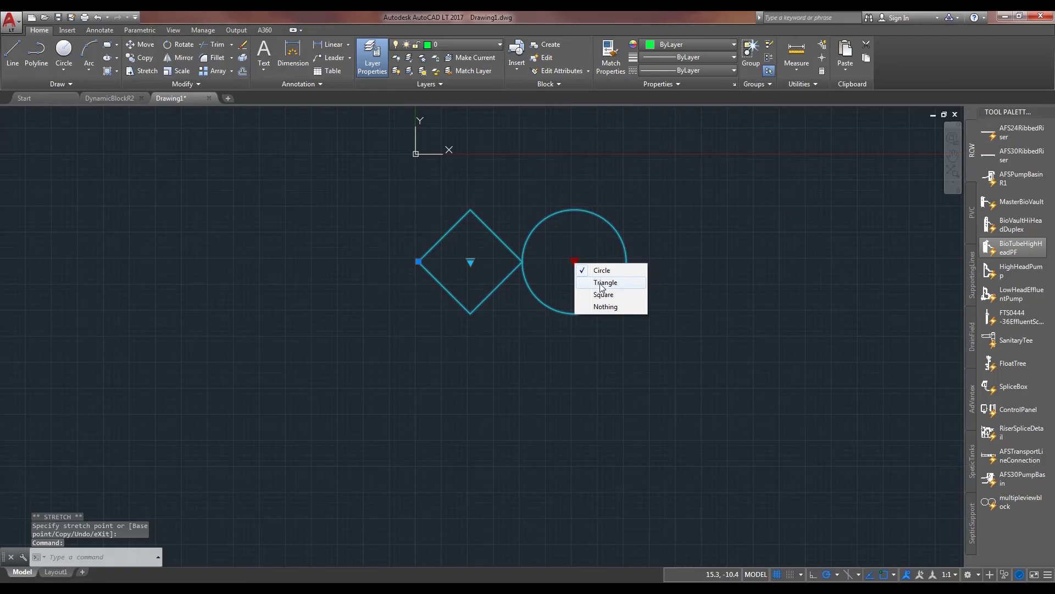
key("Escape")
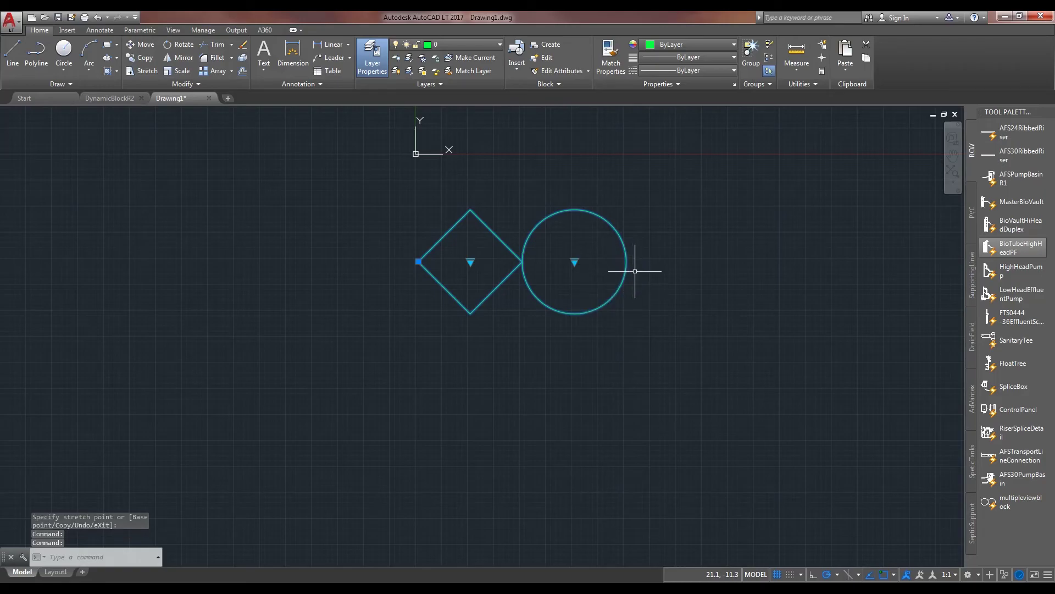